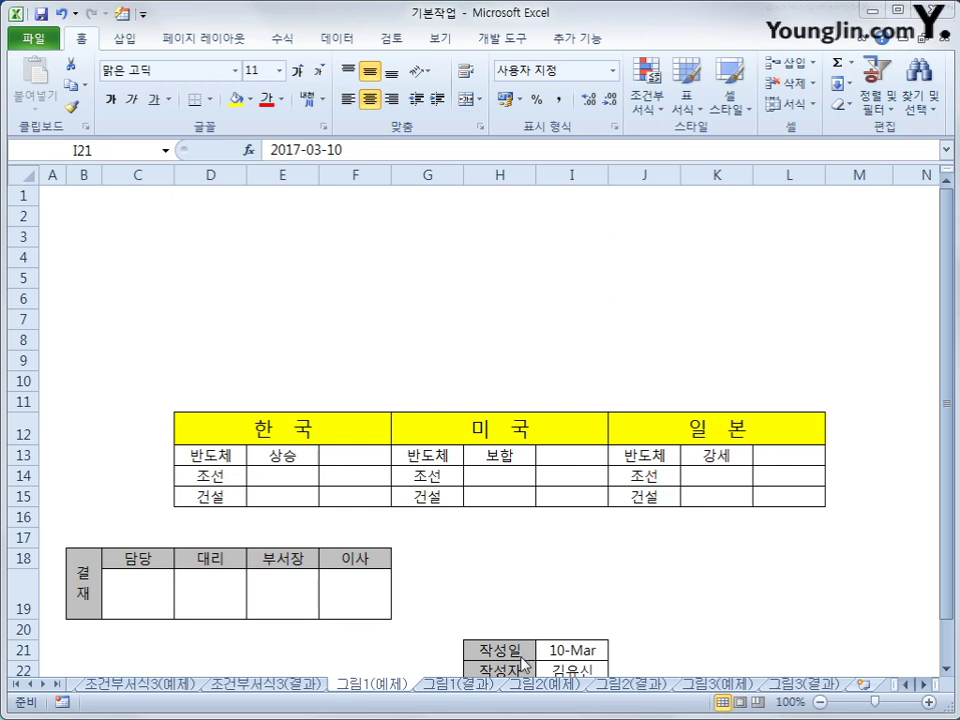
- Try pasting the 작성일/작성자 table from H21:I22 as ordinary cells at B2, and undo the paste
{"action": "left_click_drag", "start_coordinate": [514, 652], "coordinate": [548, 670]}
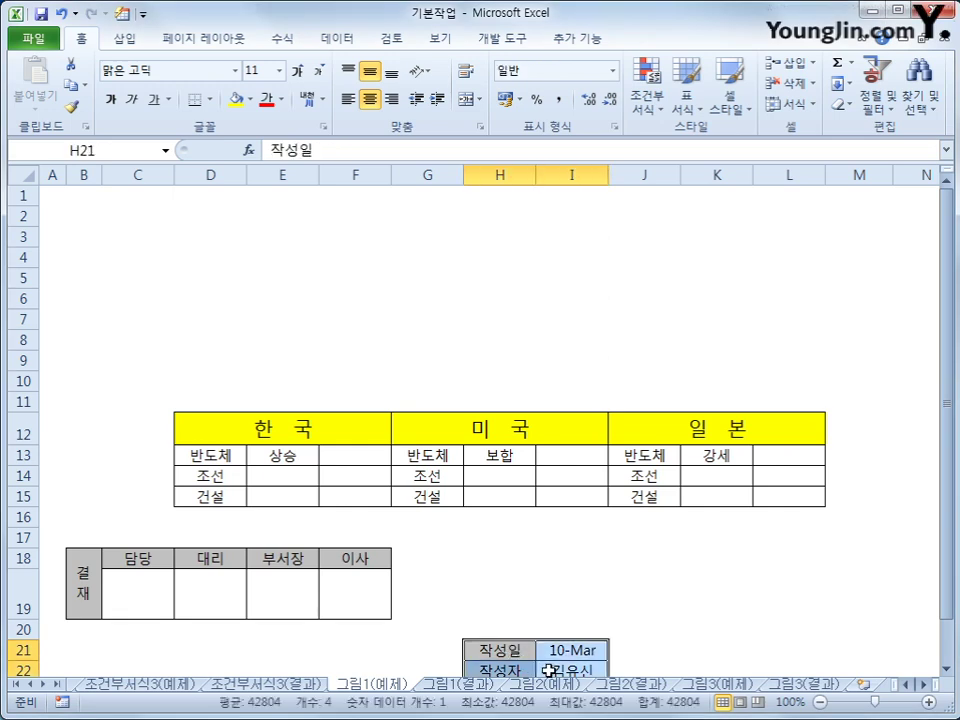
{"action": "left_click", "coordinate": [72, 88]}
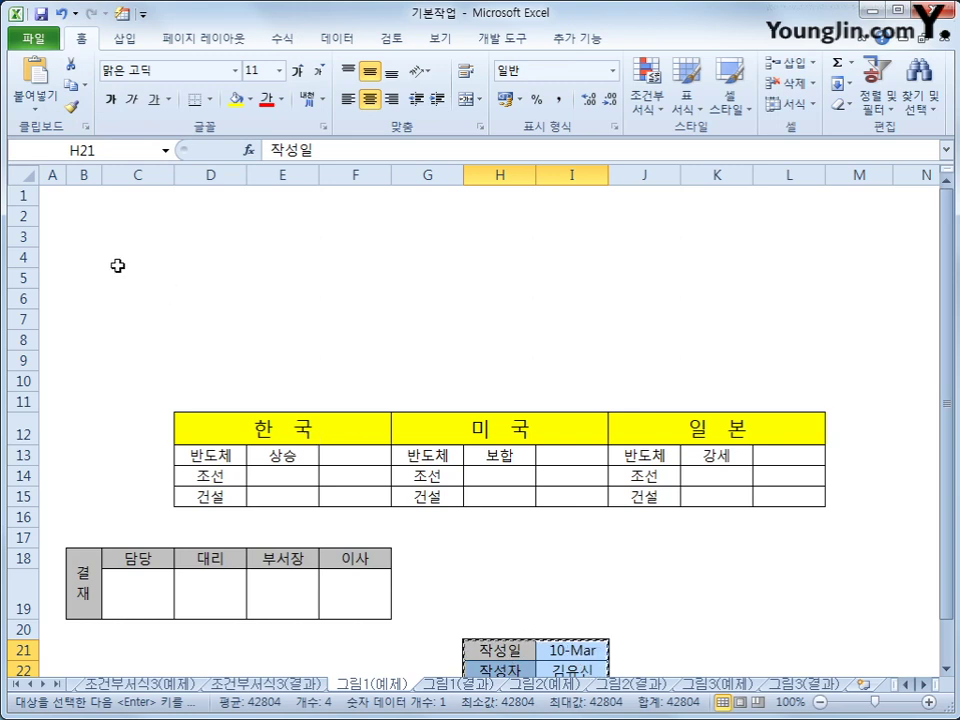
{"action": "left_click", "coordinate": [93, 211]}
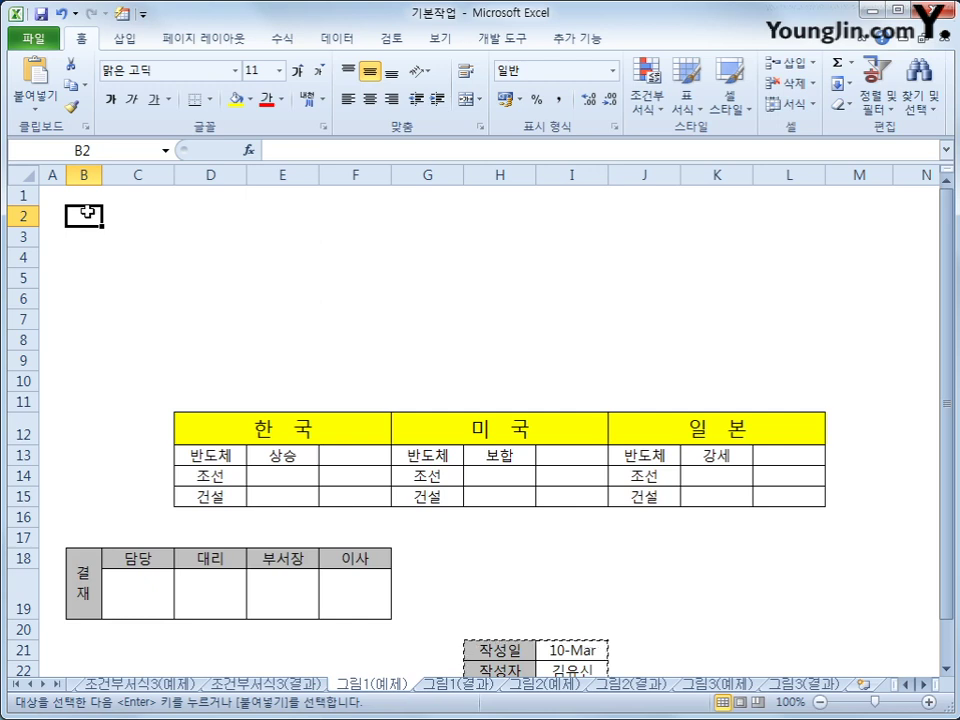
{"action": "left_click", "coordinate": [34, 76]}
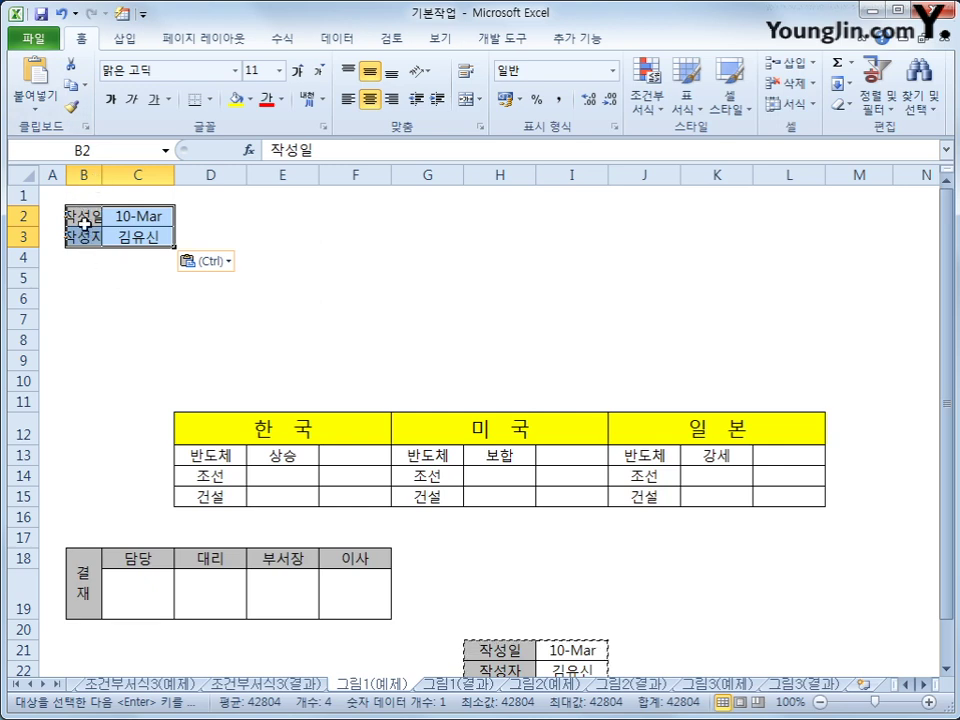
{"action": "left_click", "coordinate": [61, 14]}
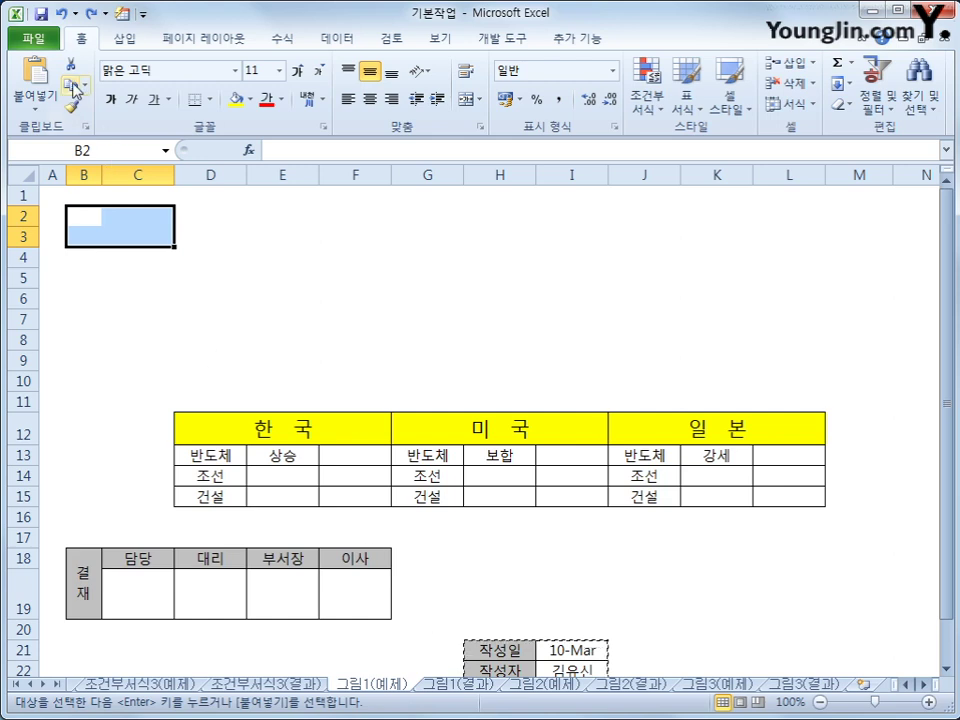
{"action": "left_click", "coordinate": [72, 87]}
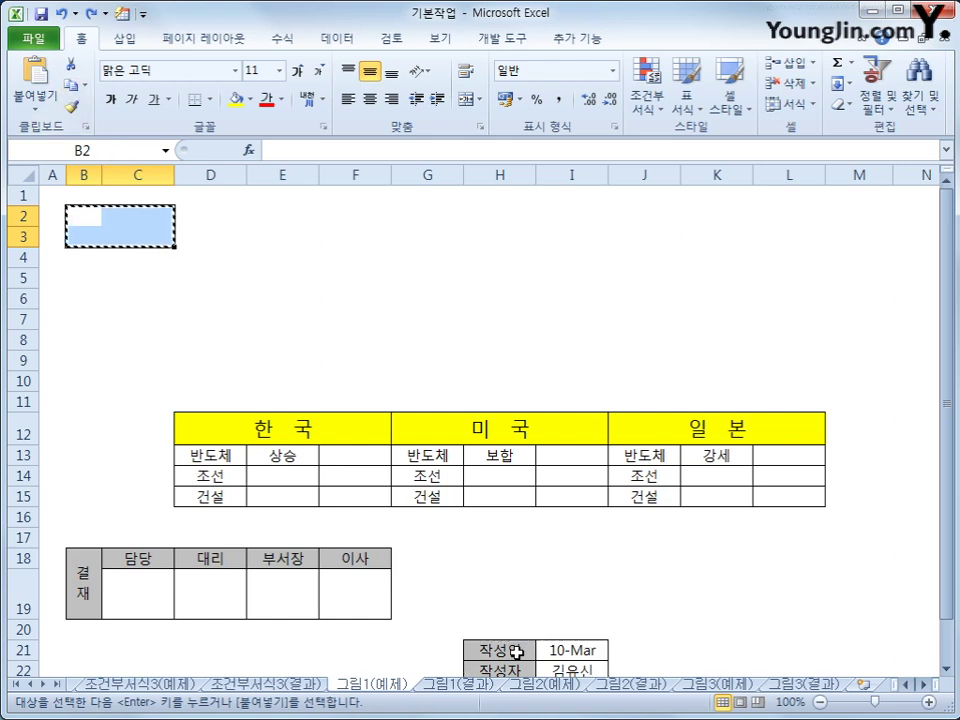
{"action": "key", "text": "Escape"}
- Copy the 작성일/작성자 table in H21:I22 and paste it as a picture at B2
{"action": "left_click_drag", "start_coordinate": [499, 650], "coordinate": [571, 669]}
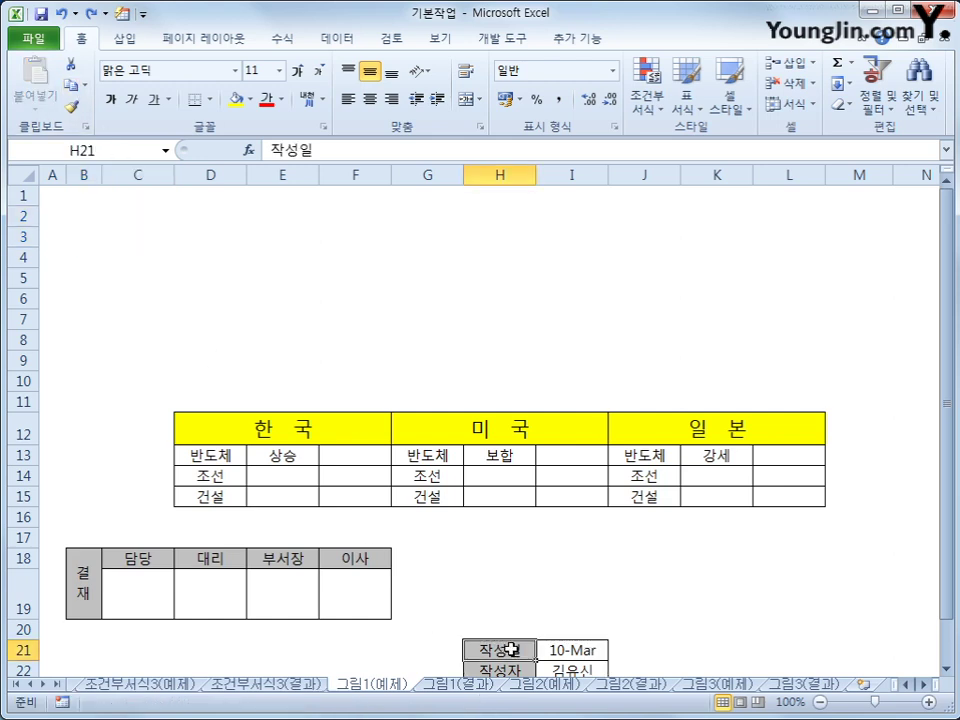
{"action": "left_click", "coordinate": [72, 87]}
{"action": "left_click", "coordinate": [71, 215]}
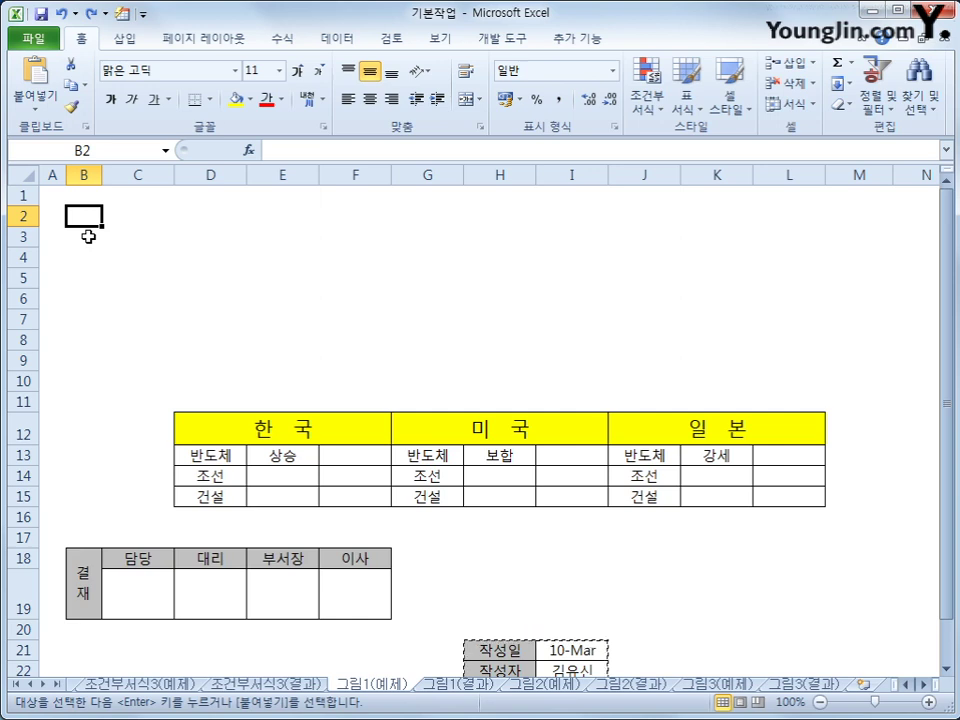
{"action": "left_click", "coordinate": [37, 110]}
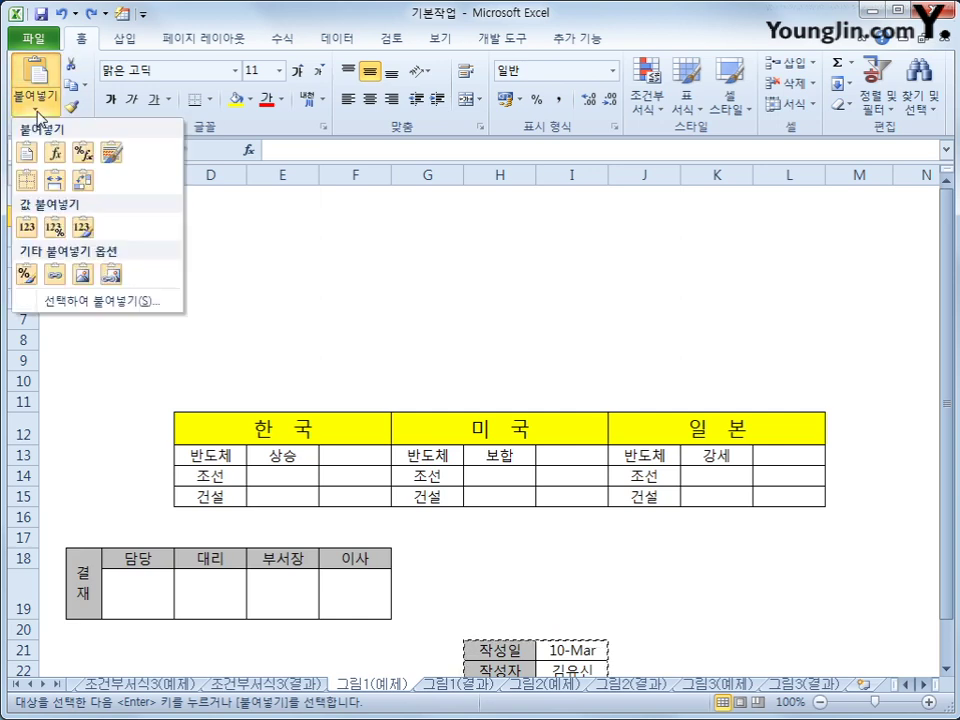
{"action": "left_click", "coordinate": [88, 275]}
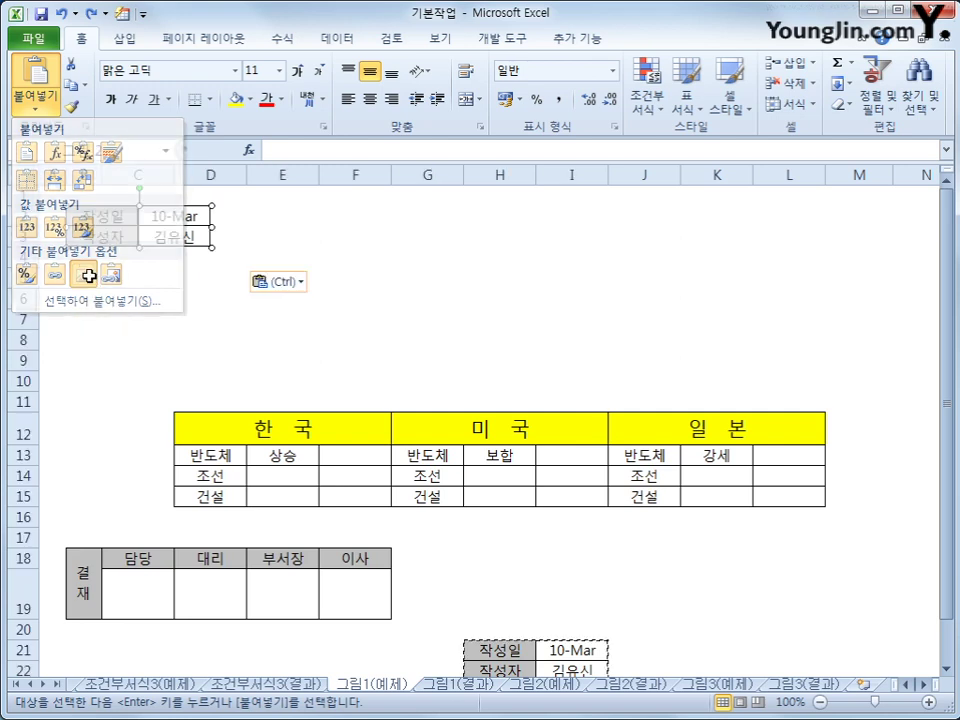
{"action": "left_click", "coordinate": [387, 328]}
{"action": "left_click", "coordinate": [193, 242]}
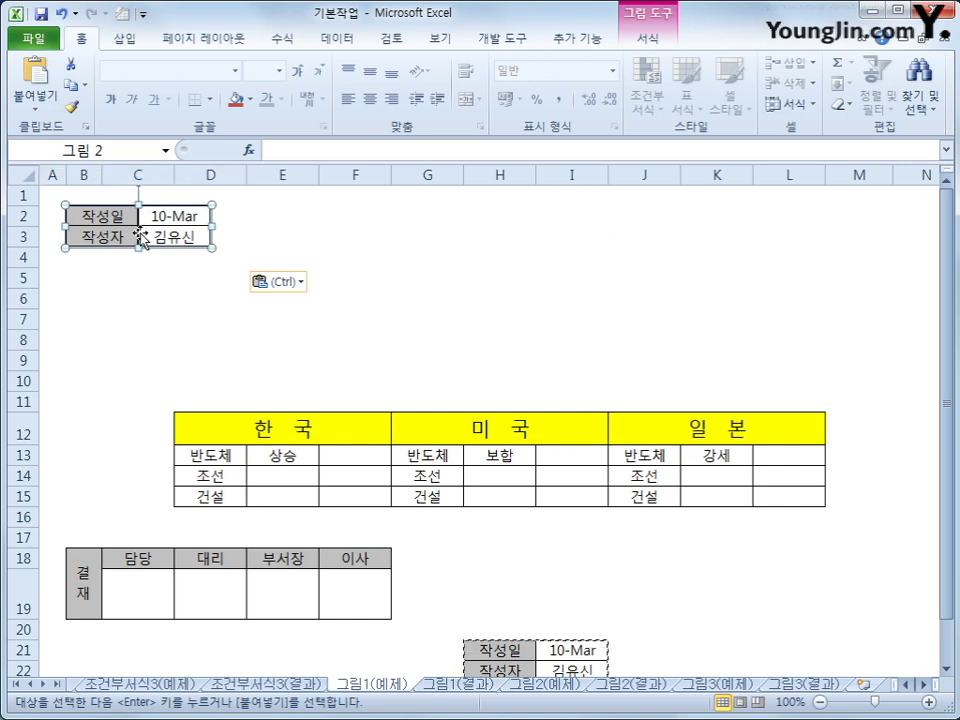
{"action": "left_click", "coordinate": [262, 236]}
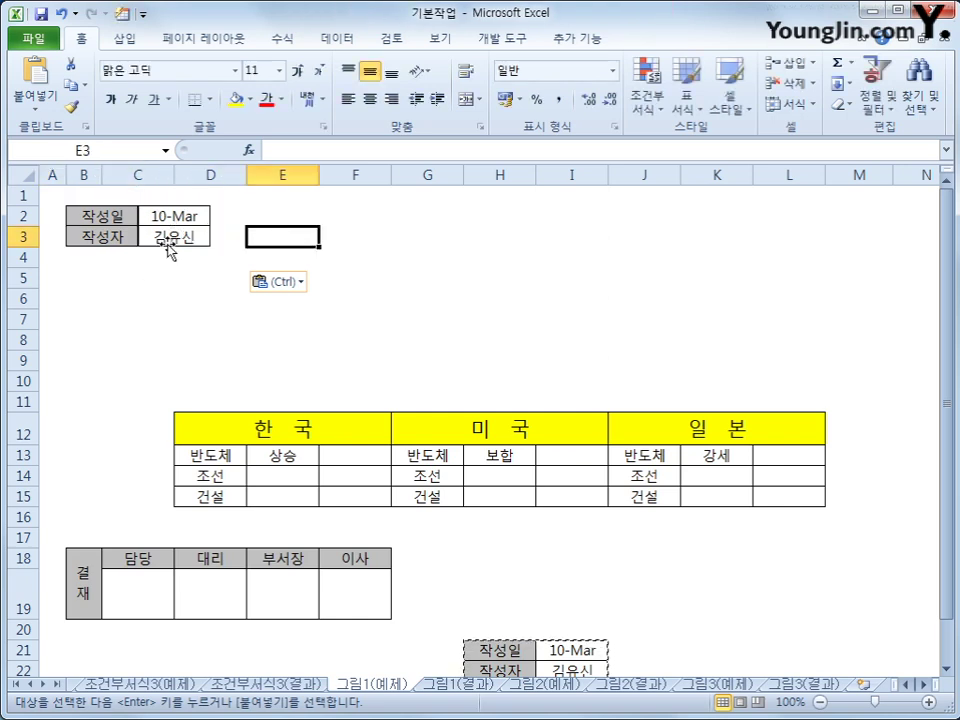
{"action": "left_click", "coordinate": [170, 246]}
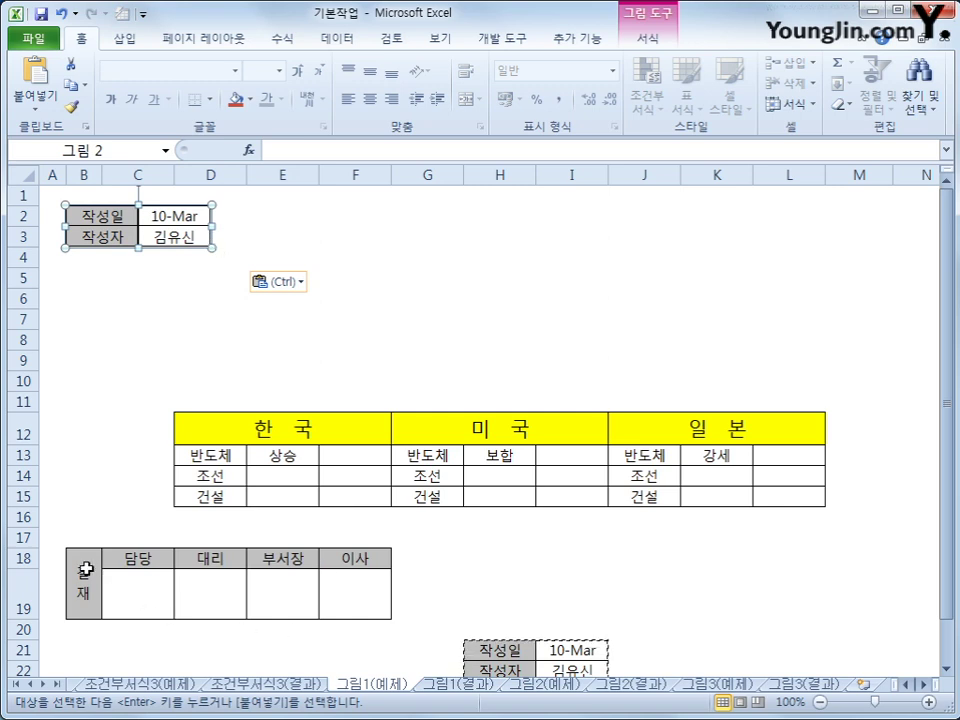
- Copy the 결재 approval table in B18:F19 and paste it as a picture at F2
{"action": "left_click_drag", "start_coordinate": [86, 570], "coordinate": [332, 578]}
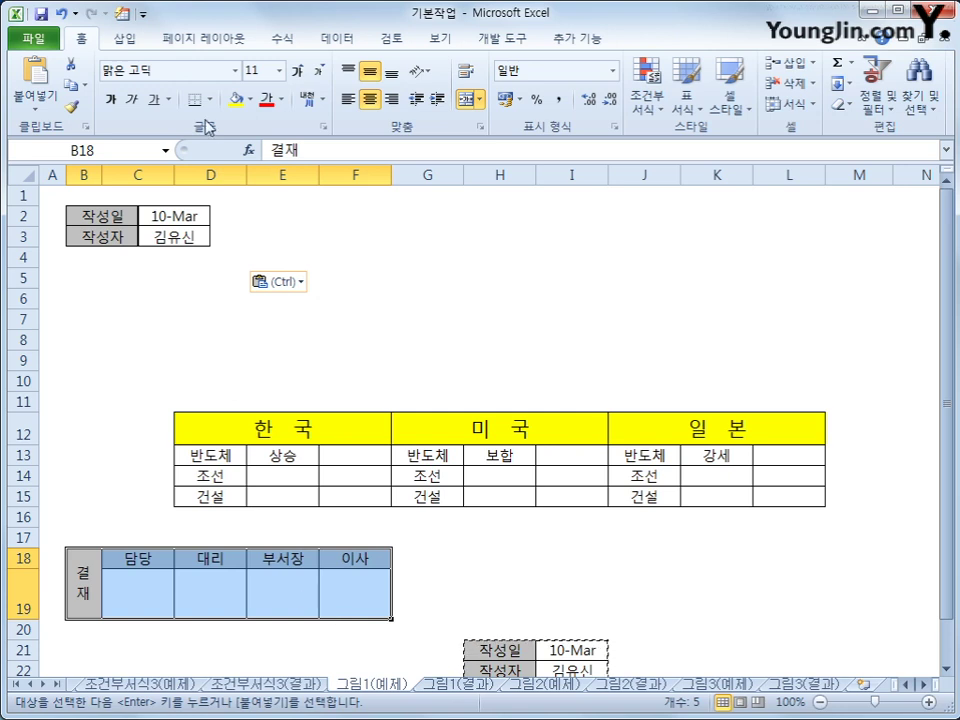
{"action": "left_click", "coordinate": [78, 90]}
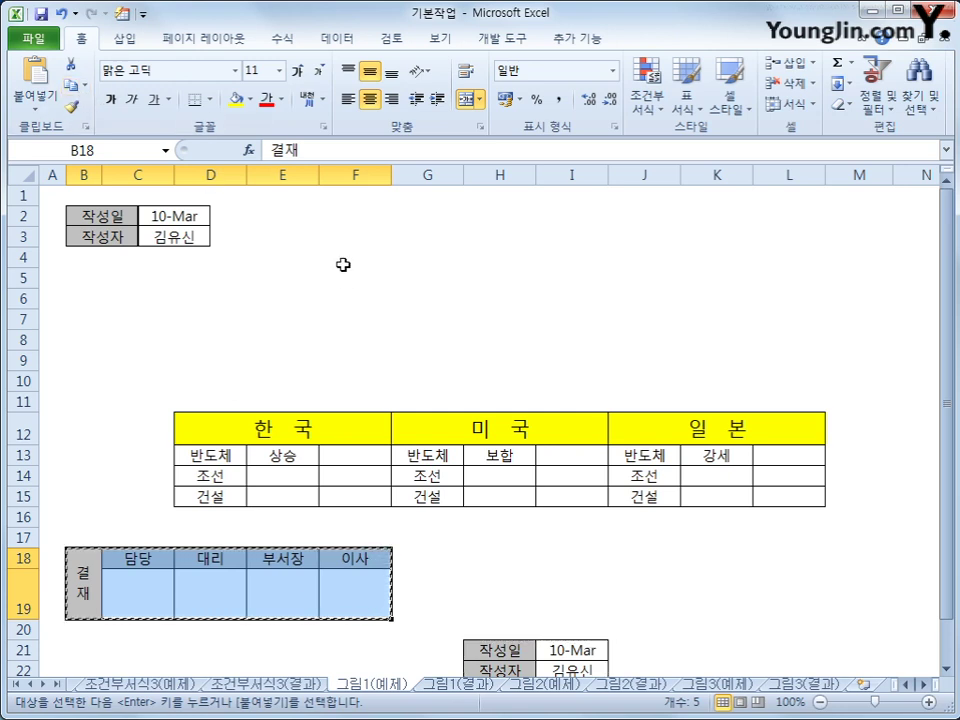
{"action": "left_click", "coordinate": [340, 215]}
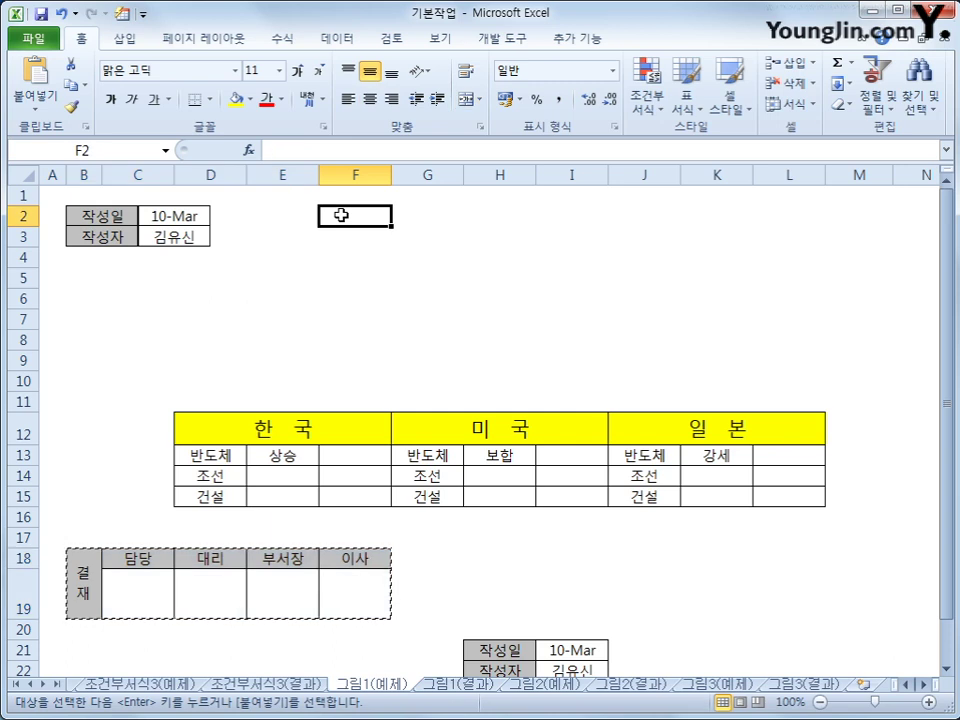
{"action": "left_click", "coordinate": [40, 110]}
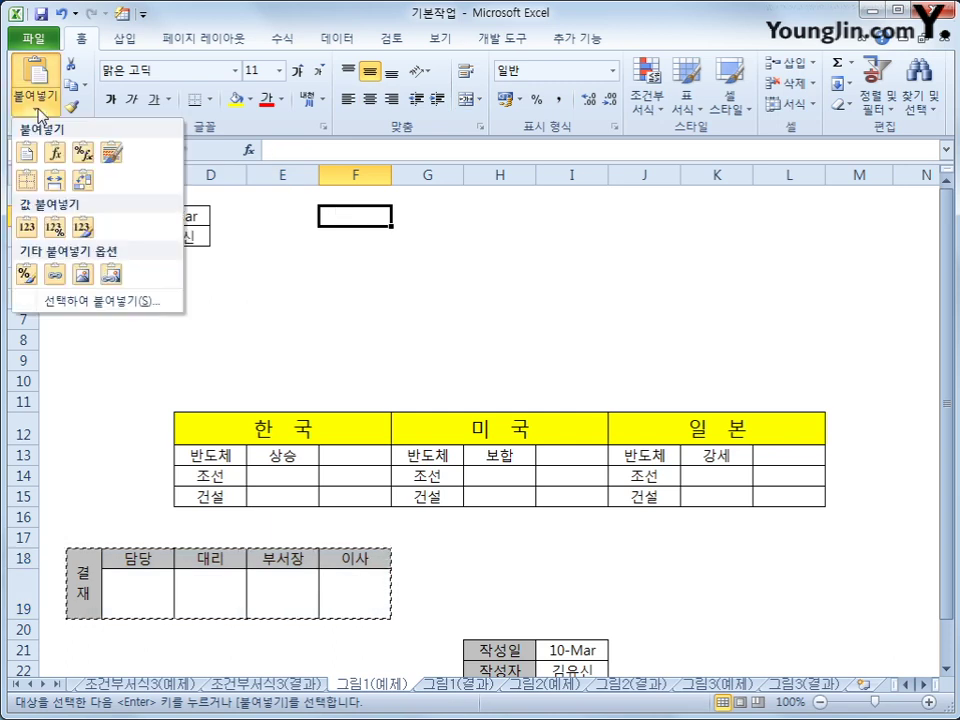
{"action": "left_click", "coordinate": [84, 276]}
{"action": "left_click", "coordinate": [377, 318]}
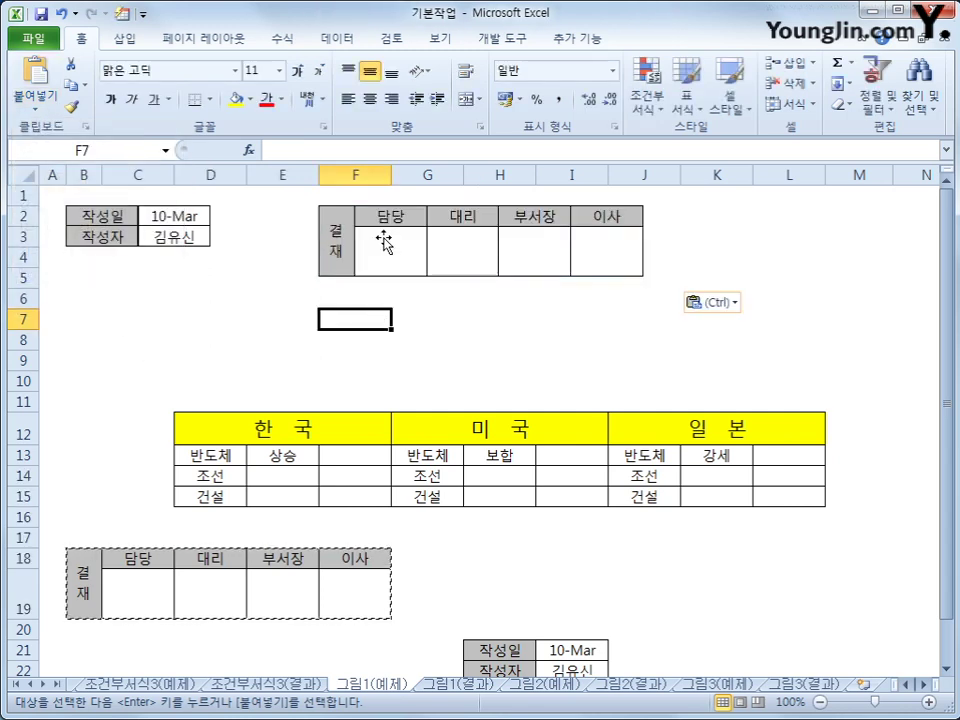
- Copy the 한국/미국/일본 table in D12:L15 and paste it as a picture at B6
{"action": "left_click_drag", "start_coordinate": [330, 435], "coordinate": [687, 497]}
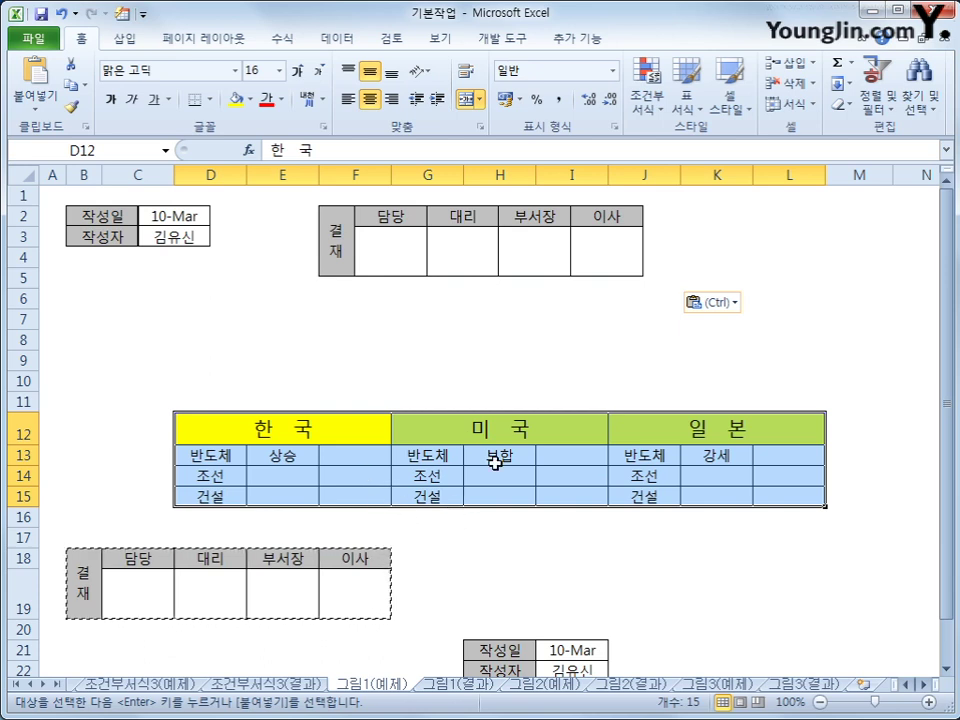
{"action": "left_click", "coordinate": [70, 86]}
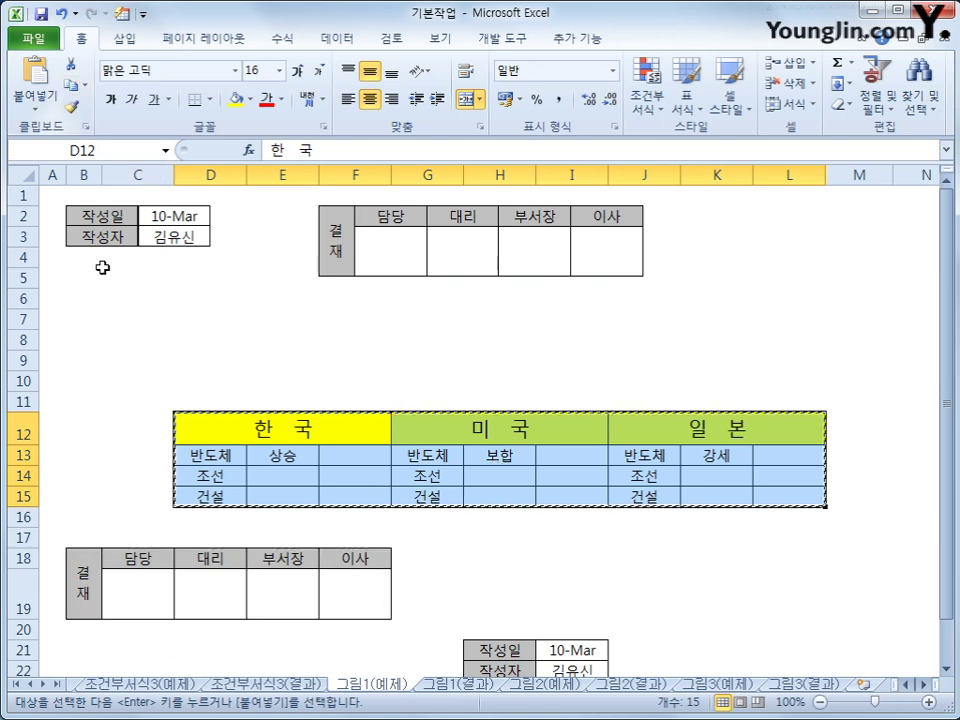
{"action": "left_click", "coordinate": [87, 300]}
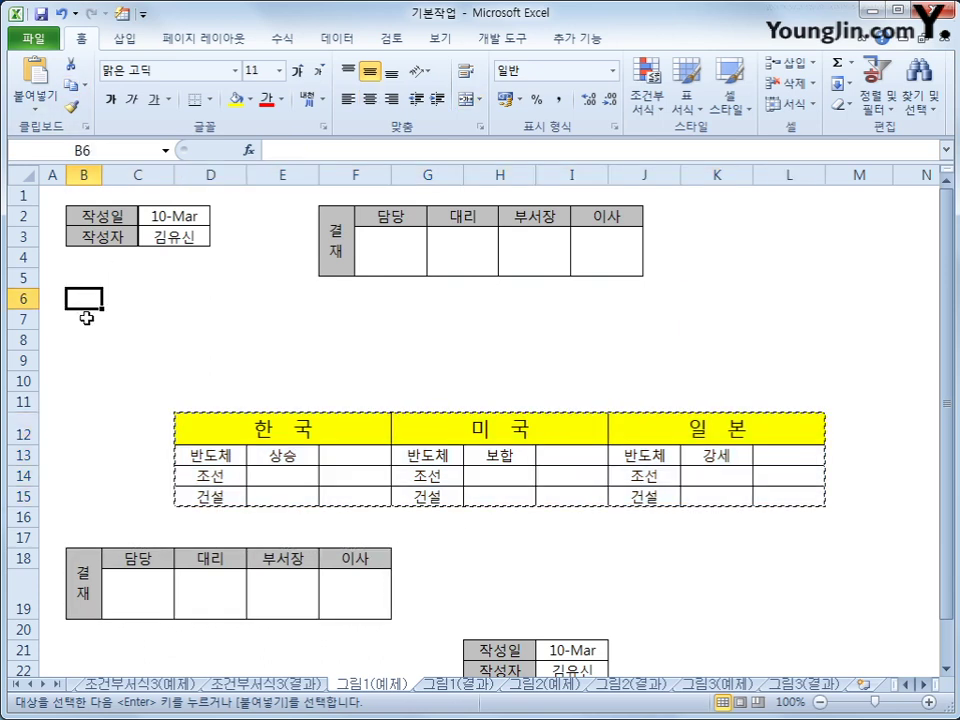
{"action": "left_click", "coordinate": [34, 96]}
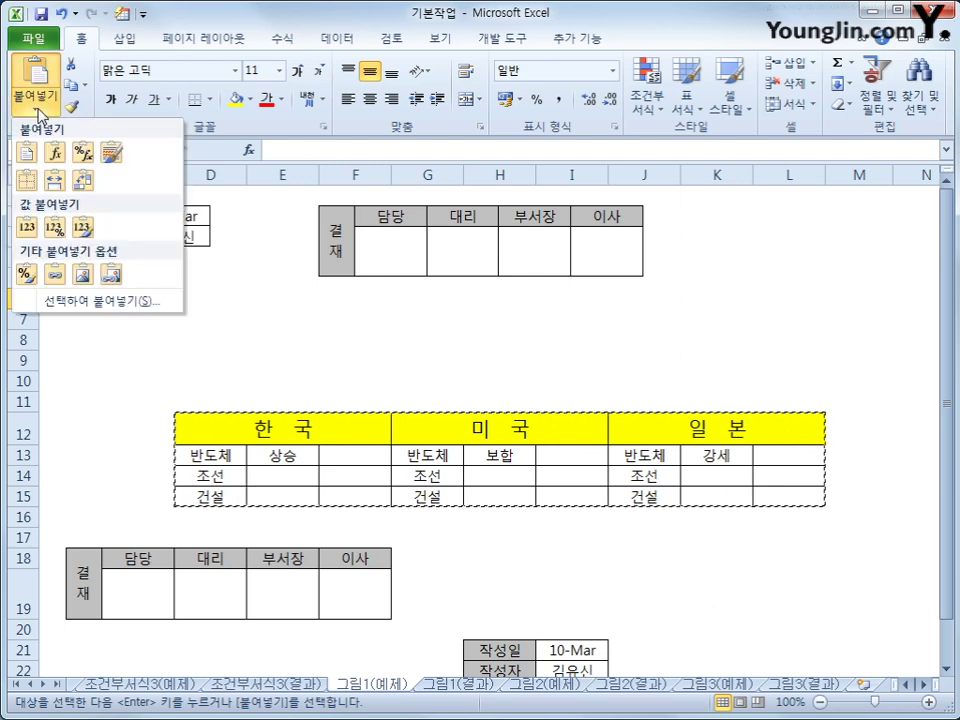
{"action": "left_click", "coordinate": [80, 281]}
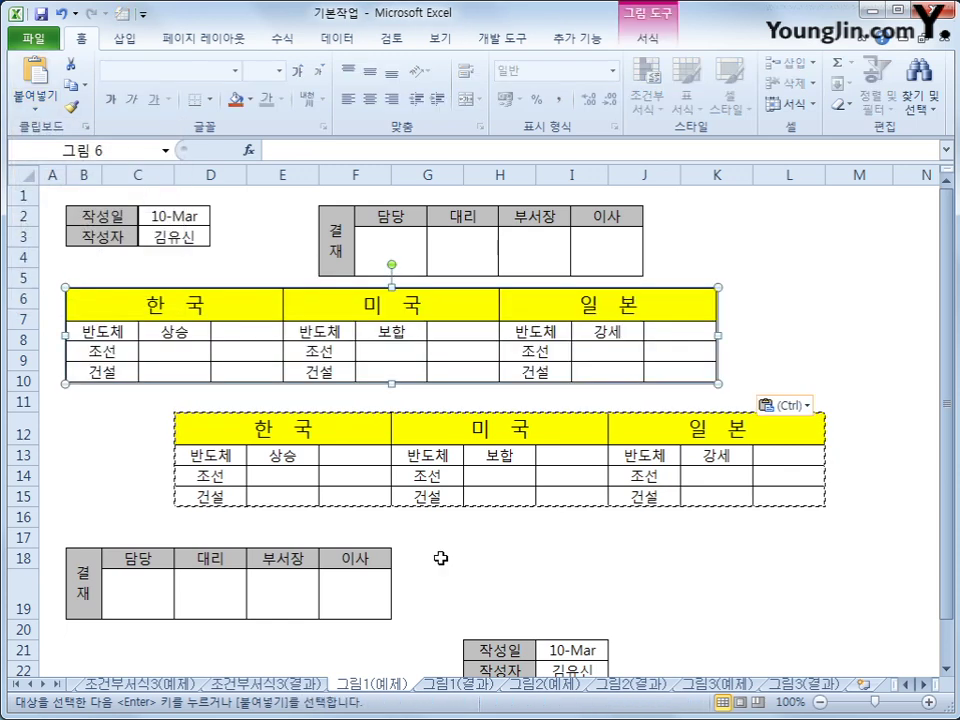
{"action": "left_click", "coordinate": [726, 583]}
{"action": "left_click", "coordinate": [392, 255]}
{"action": "key", "text": "Tab"}
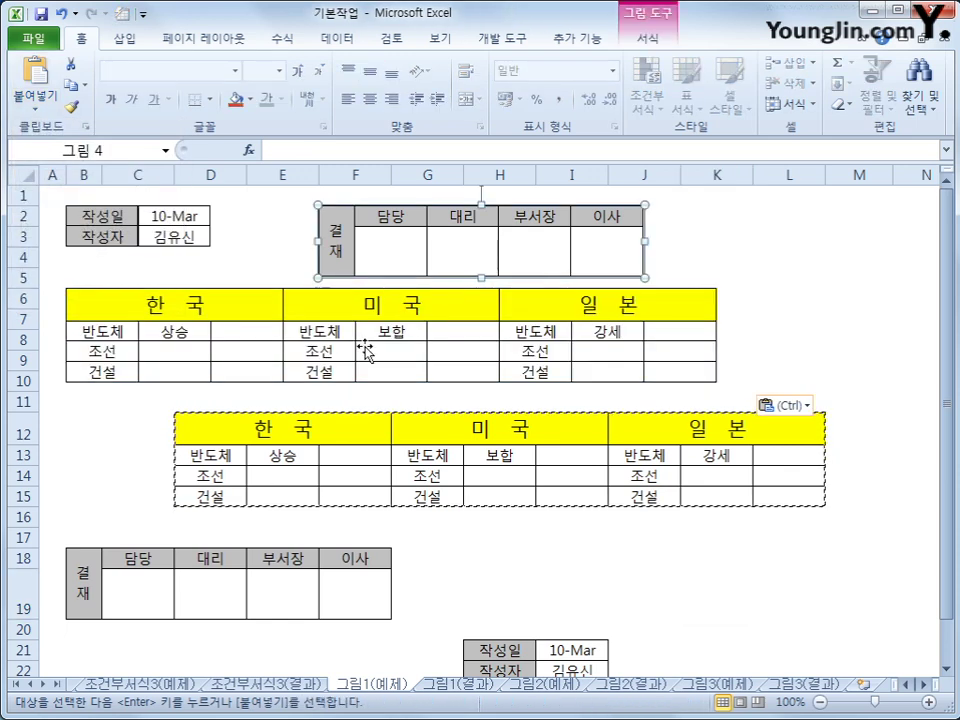
{"action": "key", "text": "Tab"}
{"action": "left_click", "coordinate": [728, 590]}
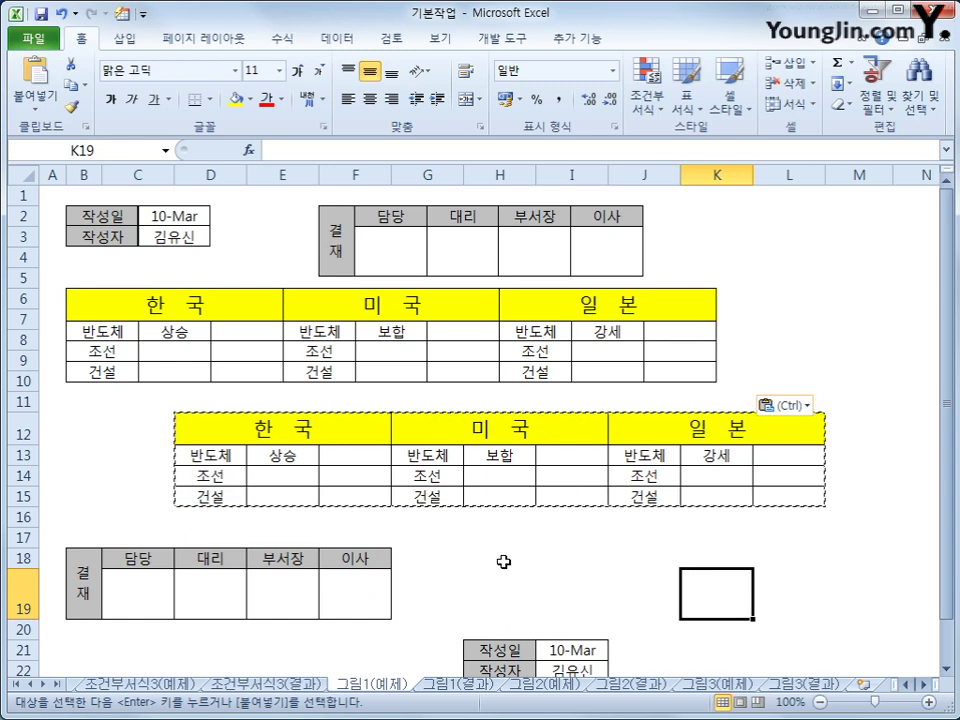
- Compare the 그림1(예제) sheet with the finished layout on the 그림1(결과) sheet
{"action": "left_click", "coordinate": [470, 685]}
{"action": "left_click", "coordinate": [385, 686]}
{"action": "left_click", "coordinate": [450, 690]}
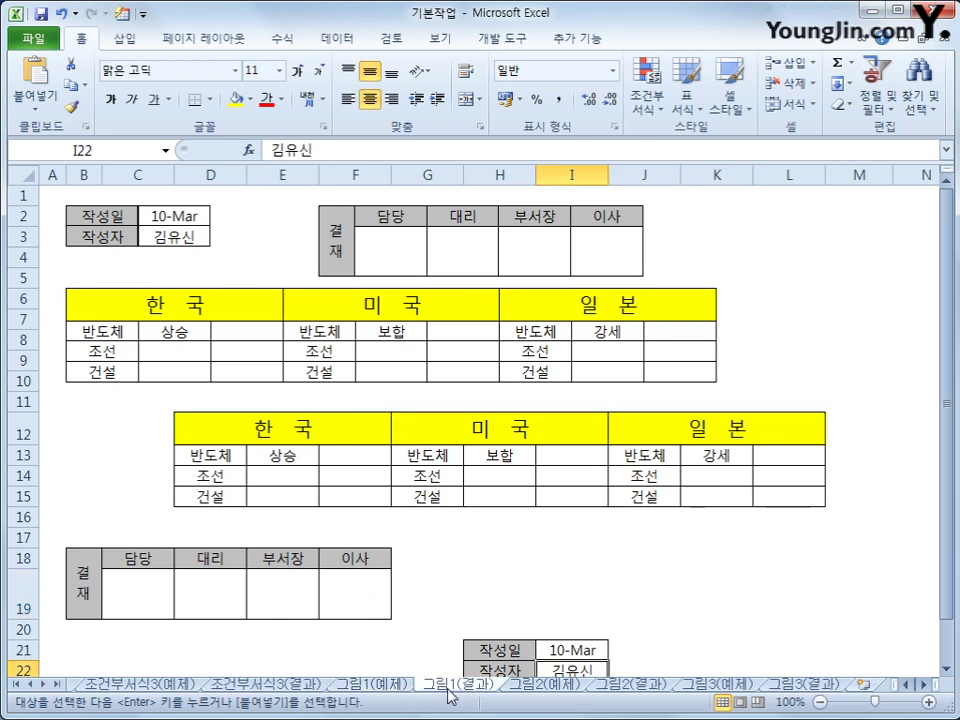
- Open the 그림2(예제) sheet, examine the widths of columns A to C, and widen column C very slightly
{"action": "left_click", "coordinate": [541, 688]}
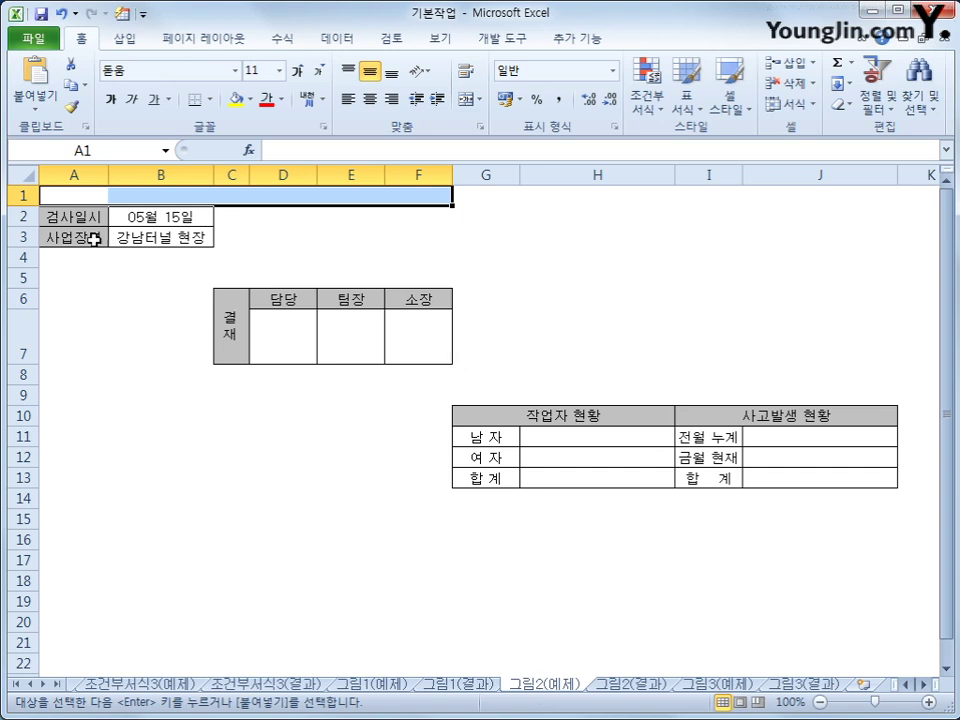
{"action": "left_click_drag", "start_coordinate": [90, 218], "coordinate": [210, 236]}
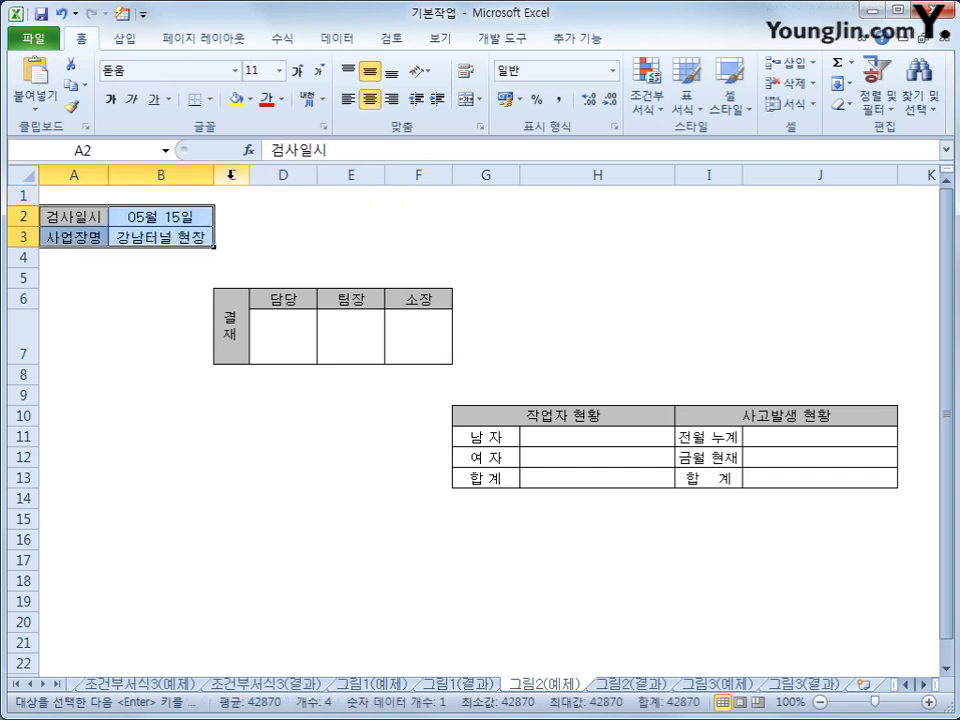
{"action": "left_click", "coordinate": [231, 175]}
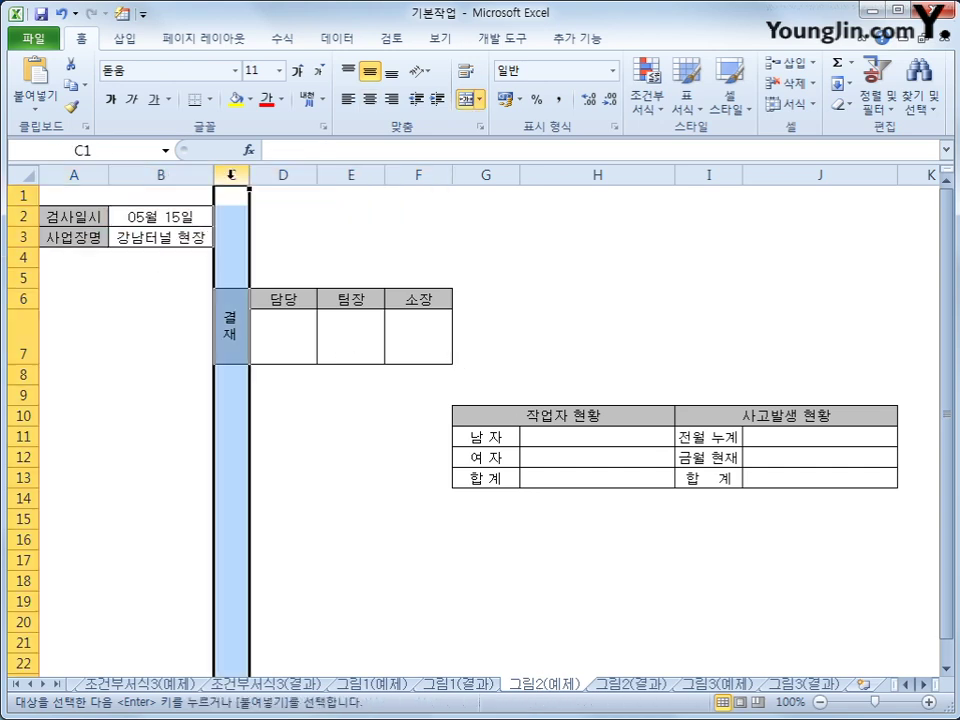
{"action": "left_click", "coordinate": [227, 321]}
{"action": "left_click", "coordinate": [231, 175]}
{"action": "left_click", "coordinate": [160, 175]}
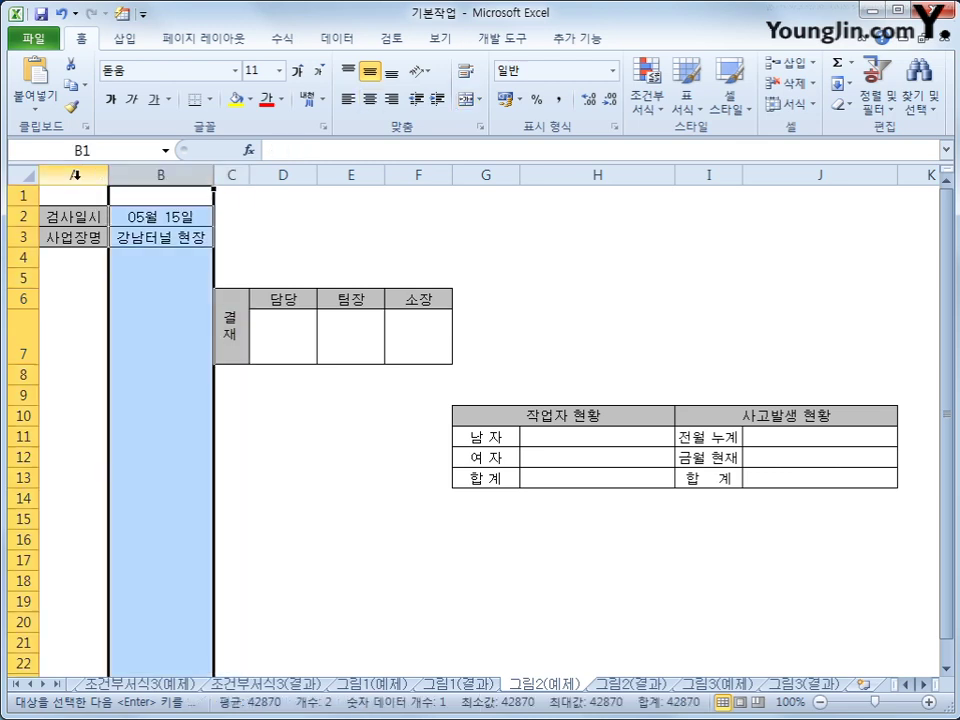
{"action": "left_click", "coordinate": [74, 175]}
{"action": "left_click", "coordinate": [163, 175]}
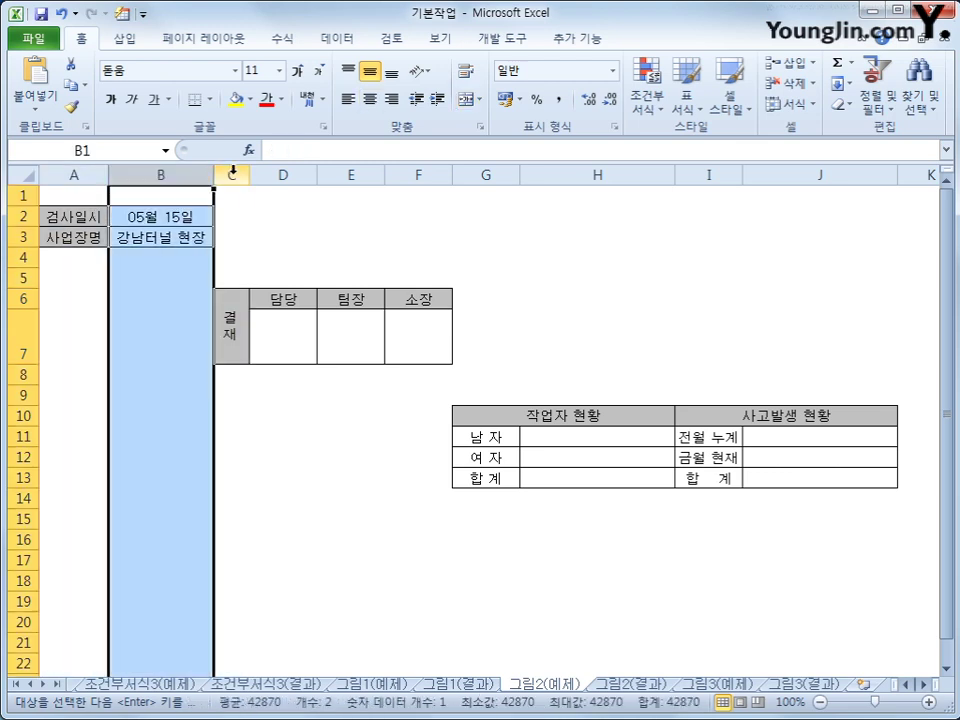
{"action": "left_click", "coordinate": [231, 175]}
{"action": "left_click_drag", "start_coordinate": [245, 172], "coordinate": [246, 172]}
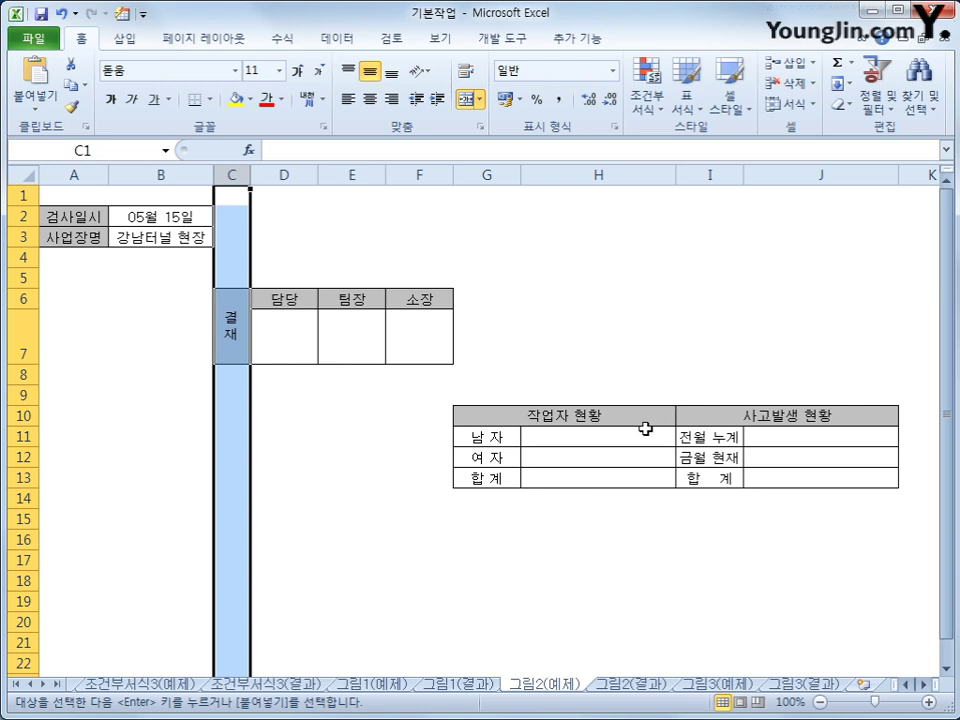
- Copy the 검사일시/사업장명 table in A2:B3 and paste it as a picture at A15
{"action": "left_click_drag", "start_coordinate": [62, 216], "coordinate": [153, 237]}
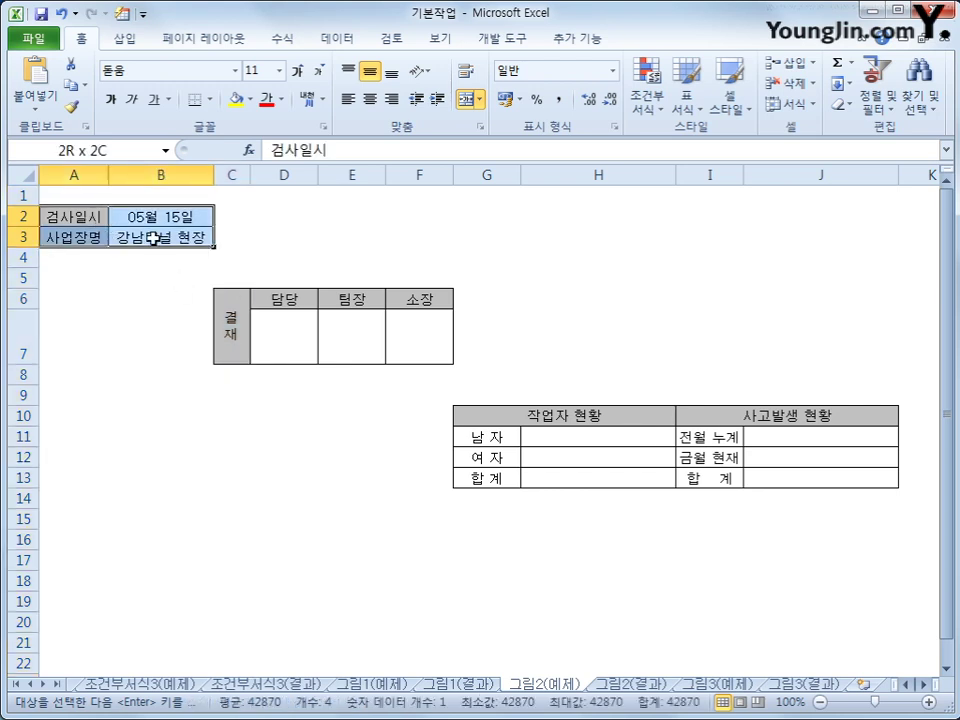
{"action": "left_click", "coordinate": [72, 88]}
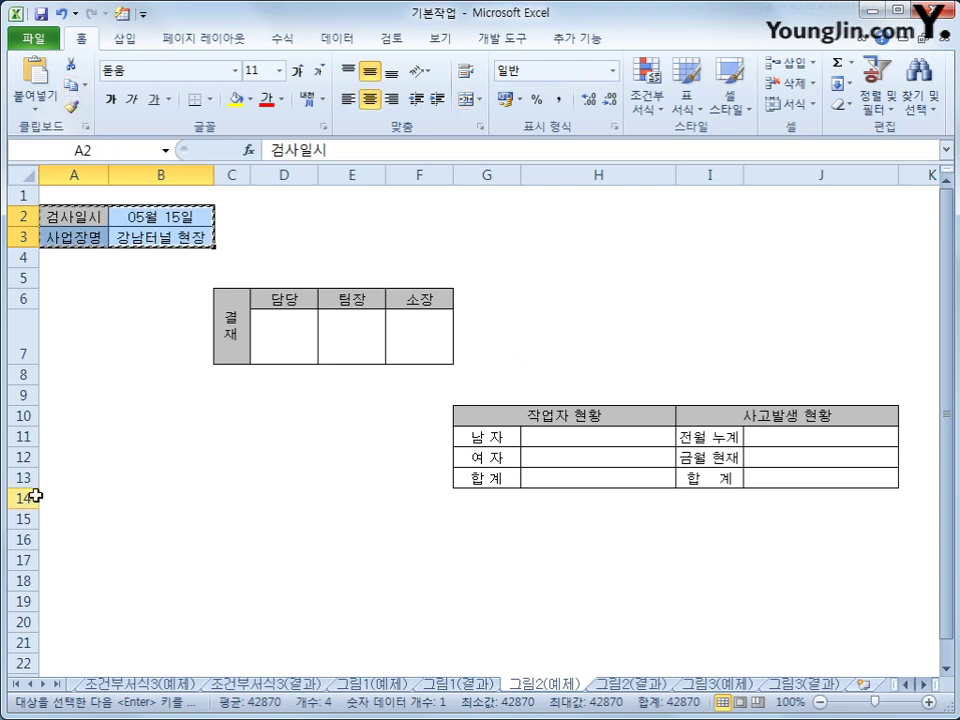
{"action": "left_click", "coordinate": [75, 524]}
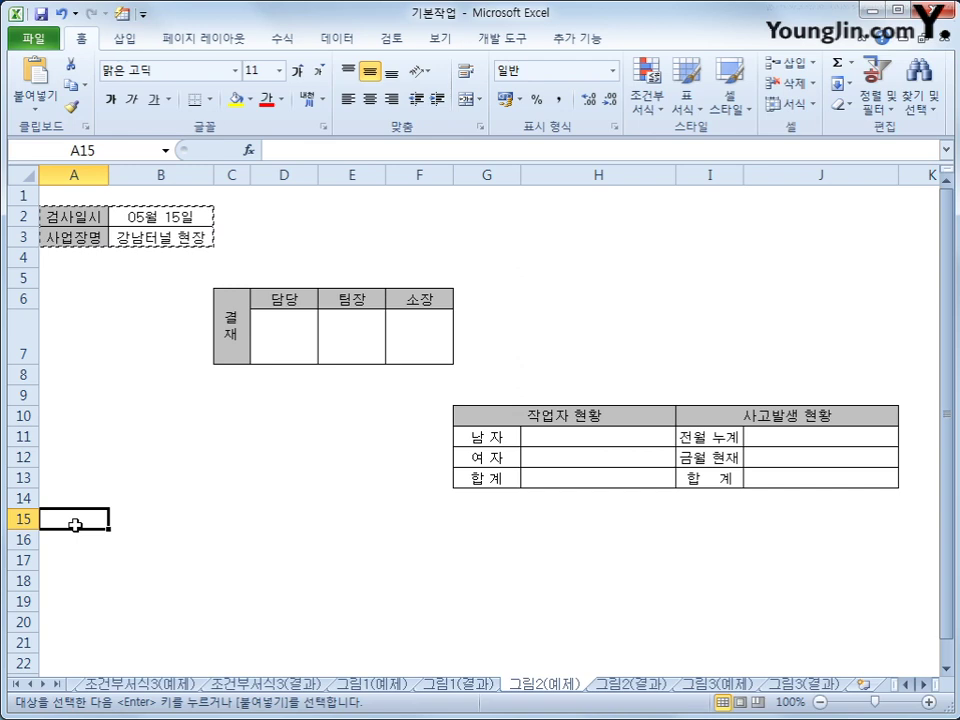
{"action": "left_click", "coordinate": [37, 110]}
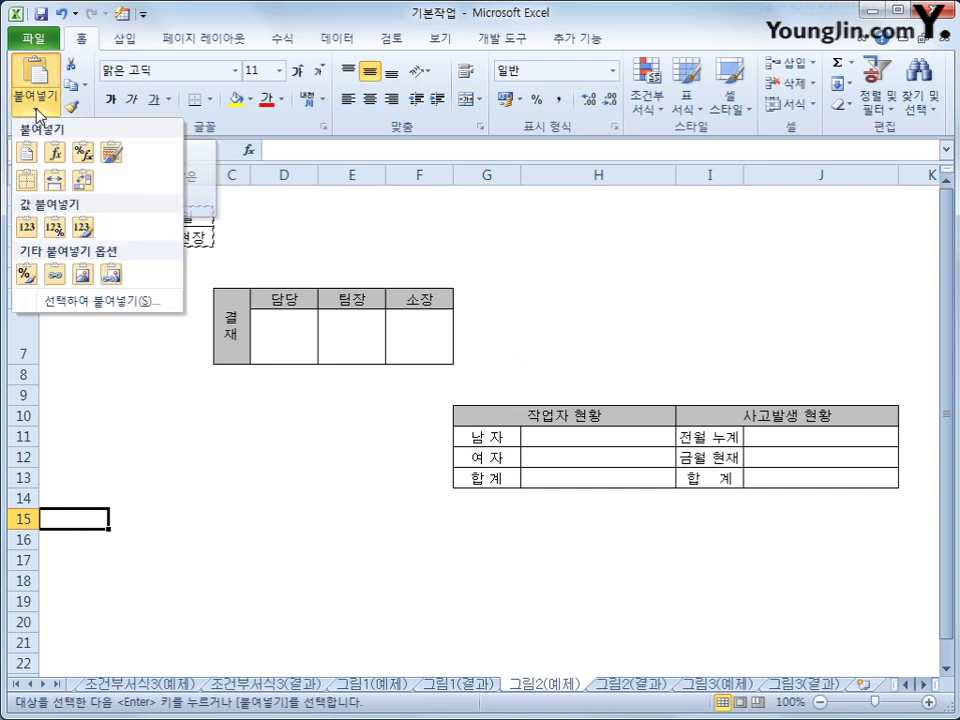
{"action": "left_click", "coordinate": [83, 275]}
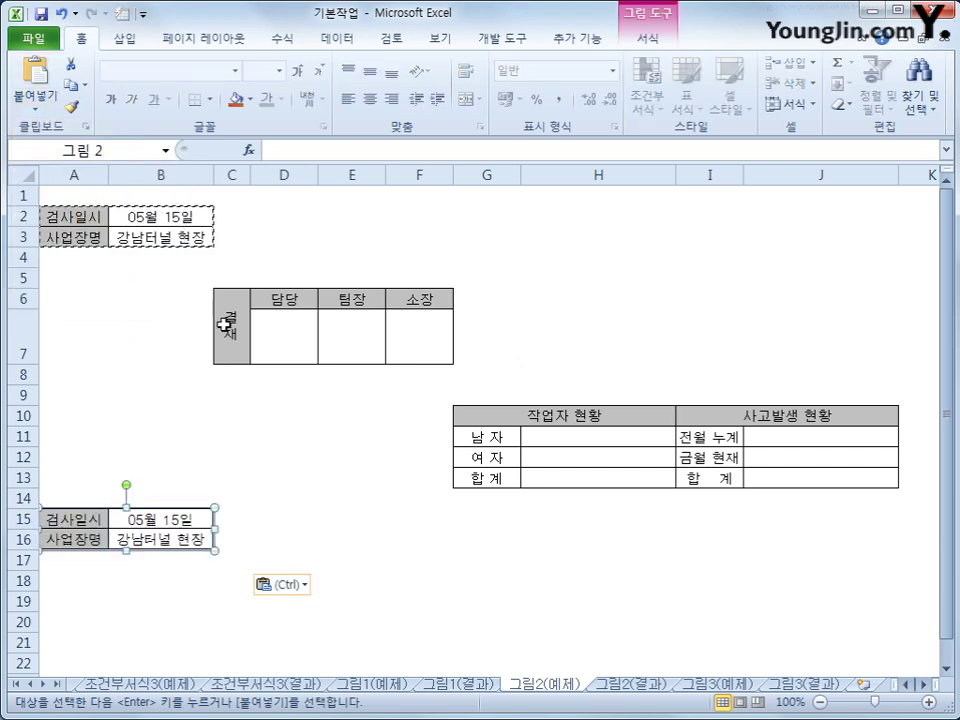
- Copy the 결재 approval table in C6:F7 and paste it as a picture at D15
{"action": "left_click_drag", "start_coordinate": [223, 321], "coordinate": [400, 329]}
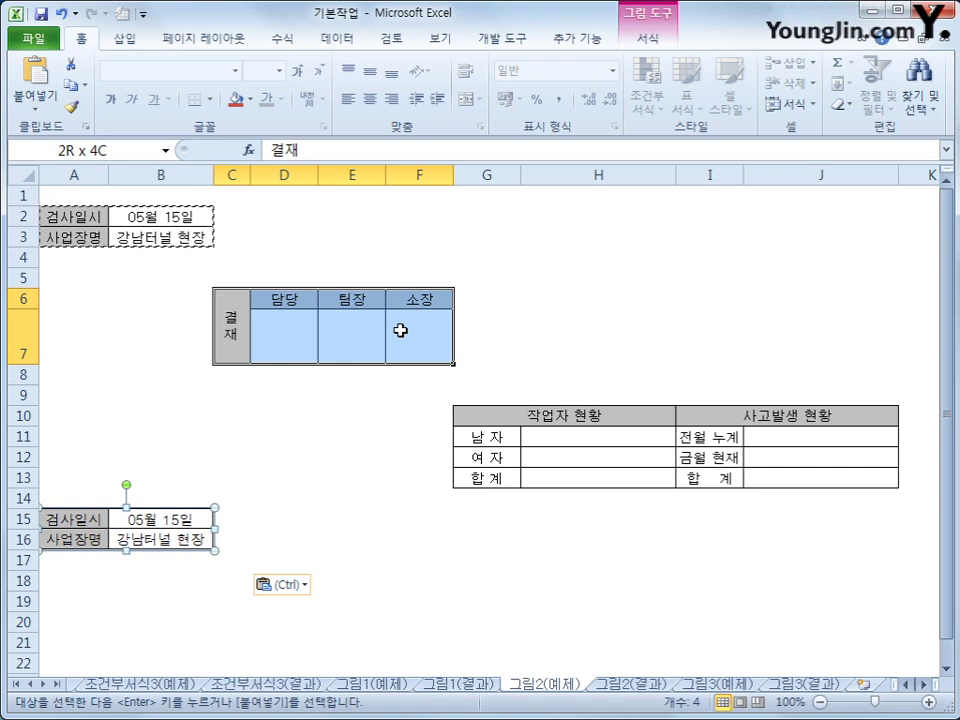
{"action": "left_click", "coordinate": [70, 86]}
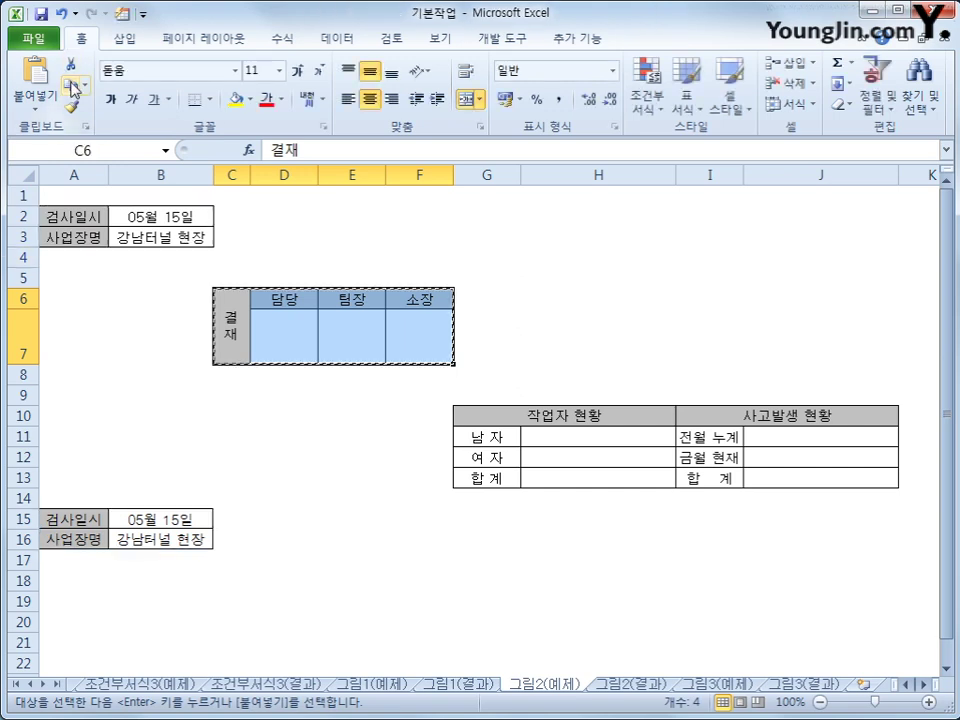
{"action": "left_click", "coordinate": [256, 513]}
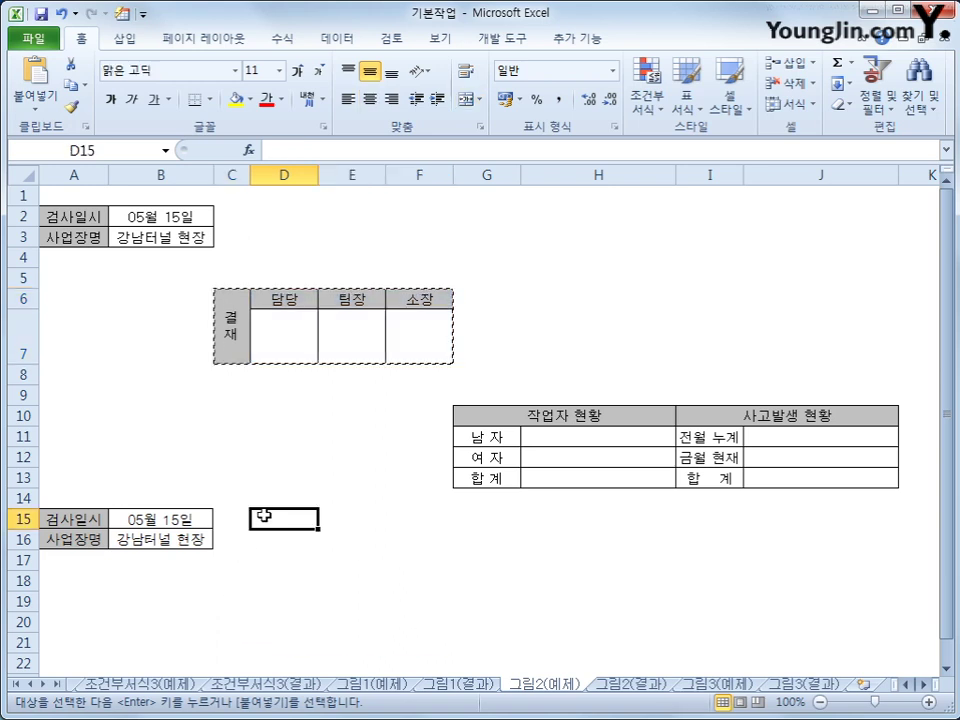
{"action": "left_click", "coordinate": [41, 110]}
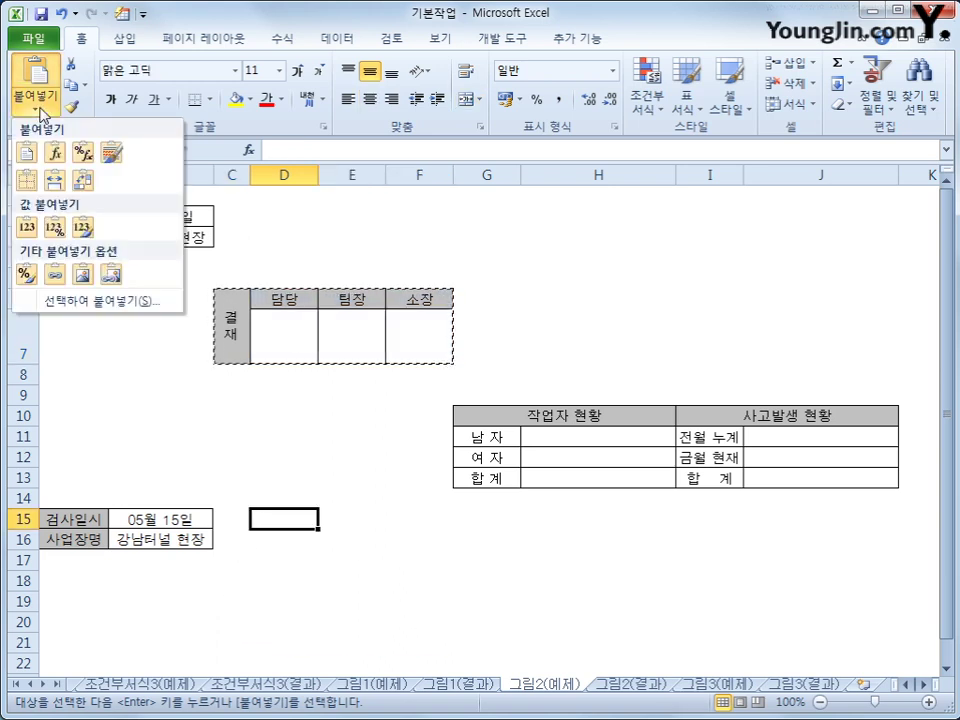
{"action": "left_click", "coordinate": [81, 272]}
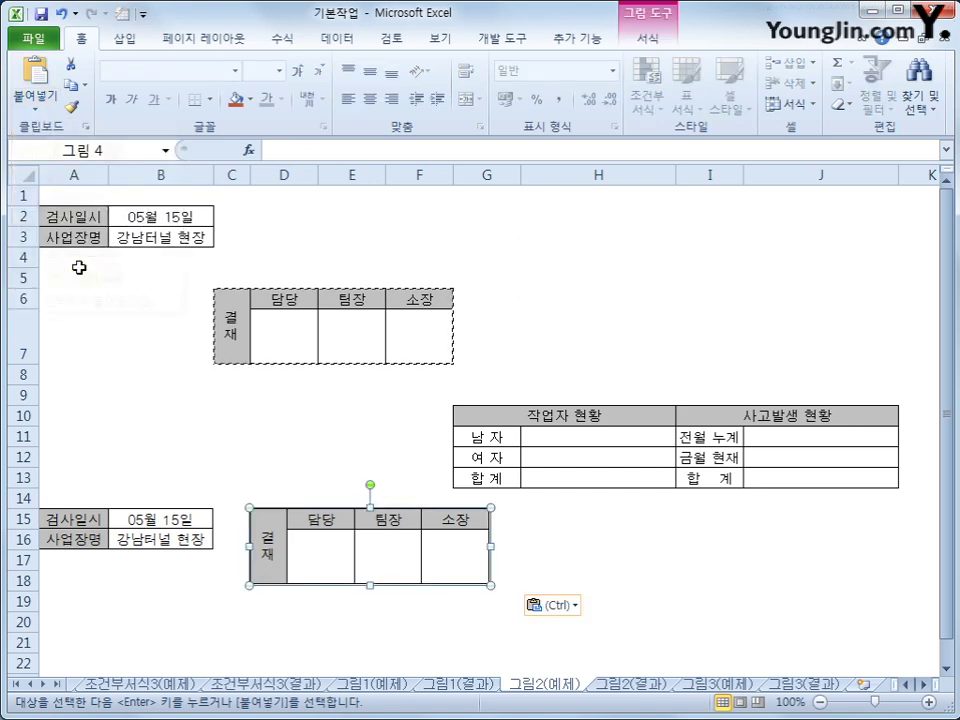
- Copy the 작업자 현황/사고발생 현황 table in G10:J13 and paste it as a picture at A19
{"action": "left_click_drag", "start_coordinate": [512, 413], "coordinate": [733, 482]}
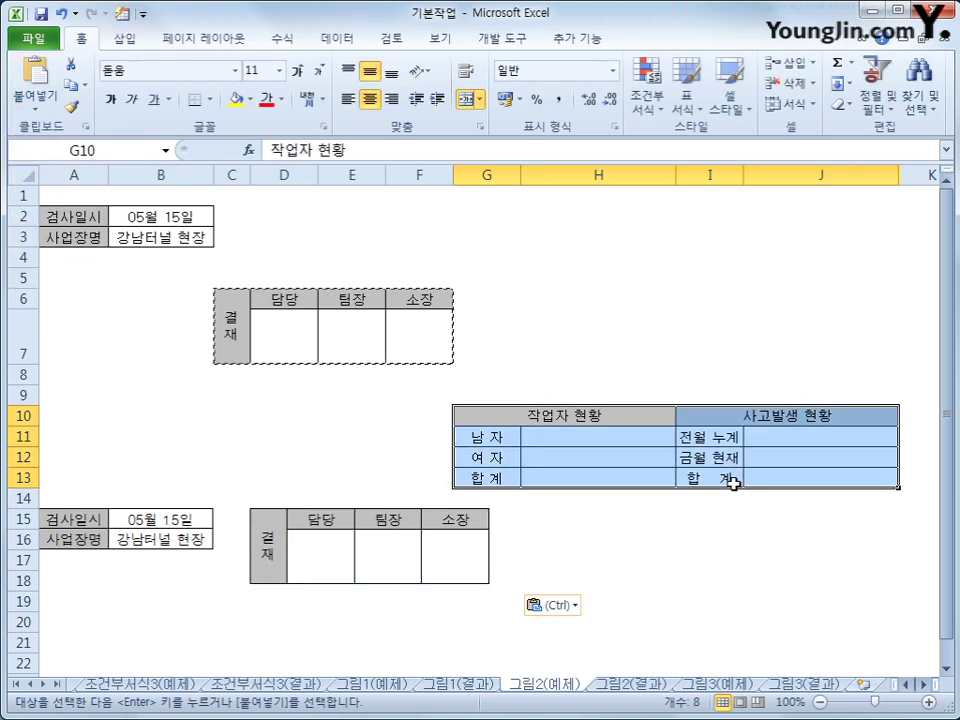
{"action": "left_click", "coordinate": [70, 86]}
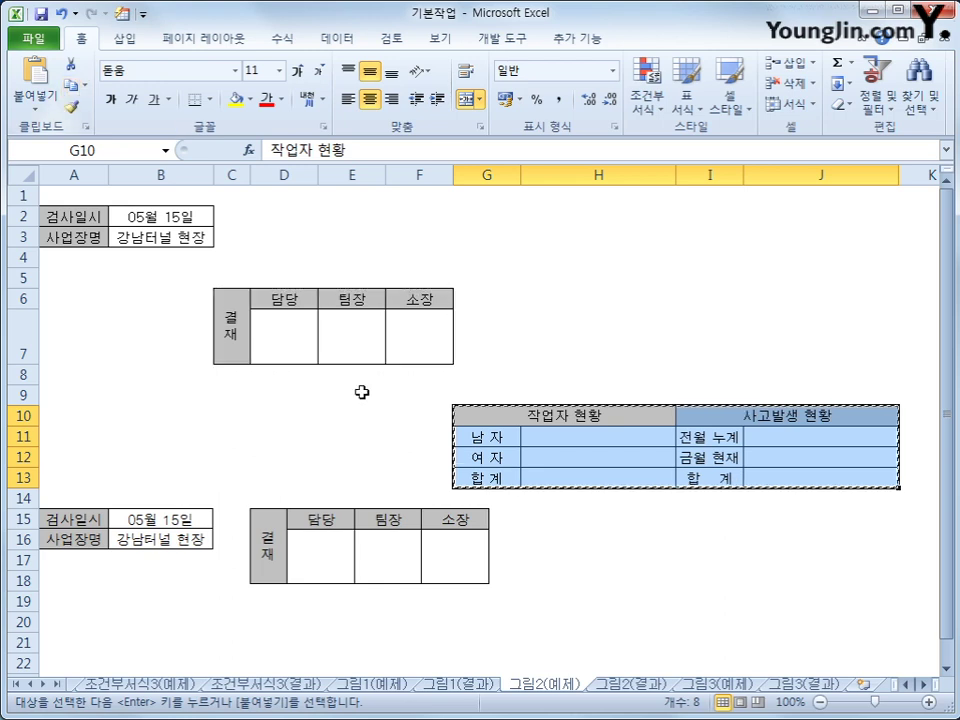
{"action": "left_click", "coordinate": [64, 601]}
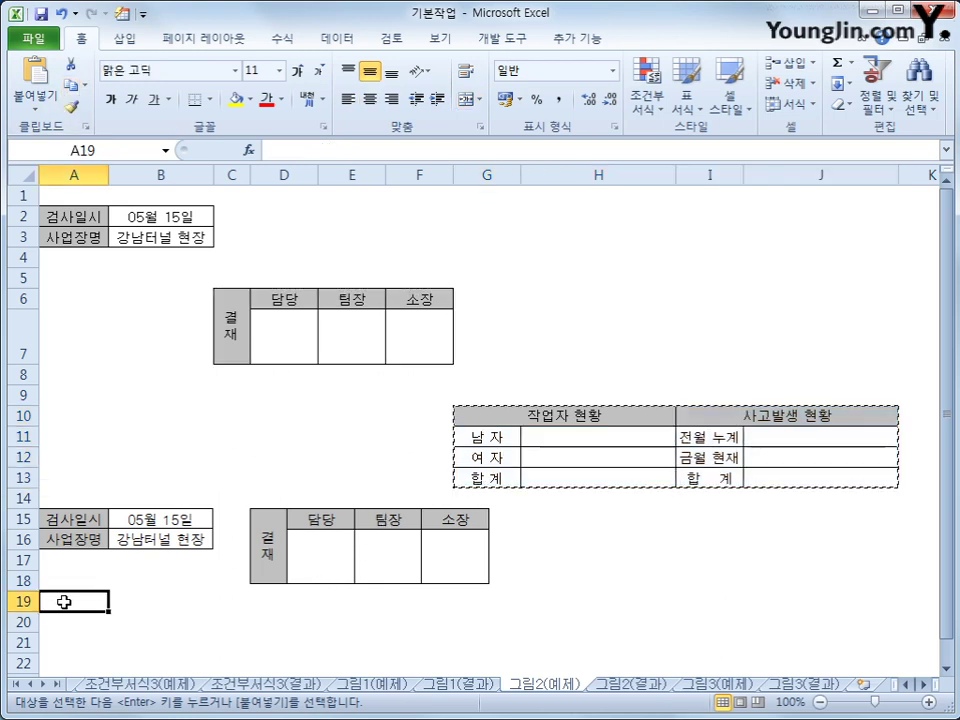
{"action": "left_click", "coordinate": [34, 97]}
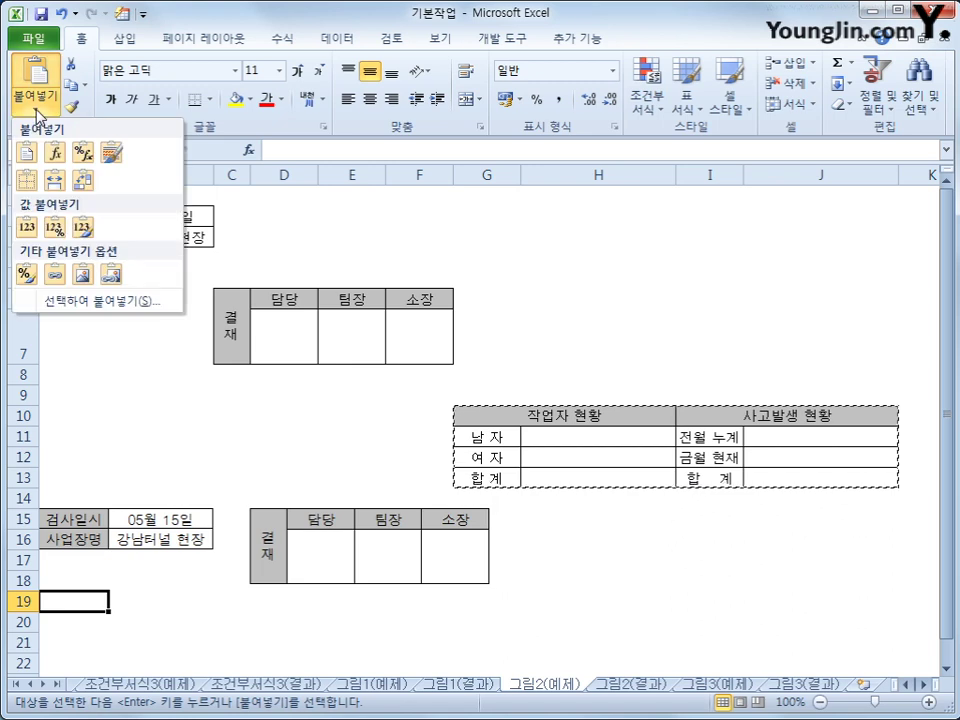
{"action": "left_click", "coordinate": [82, 280]}
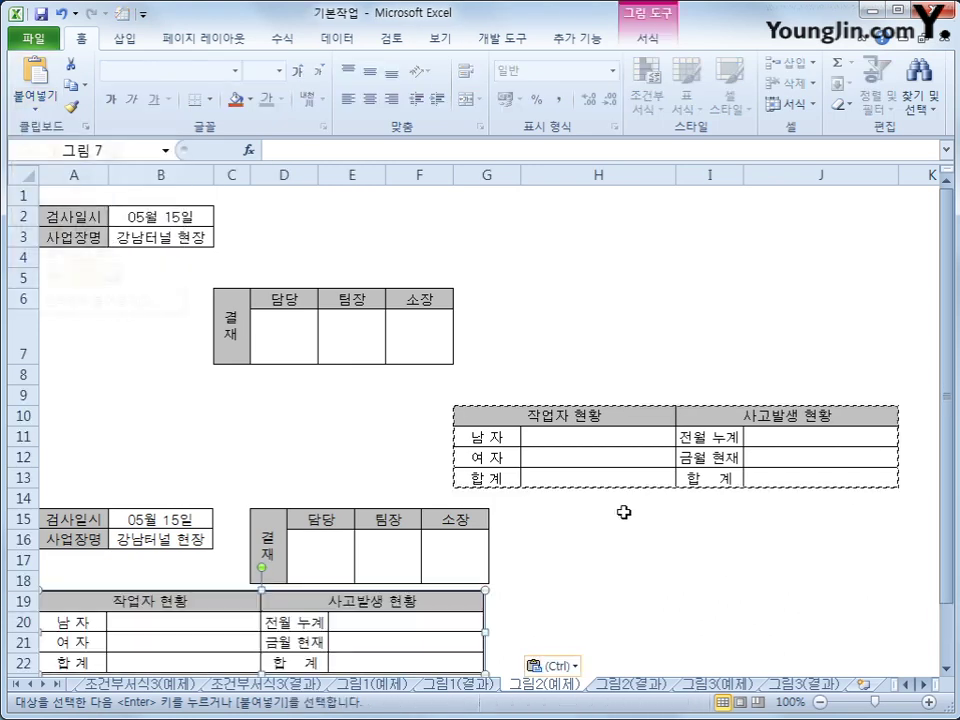
- Review the pasted pictures on the 그림2(예제) sheet and compare them with the 그림2(결과) sheet
{"action": "left_click", "coordinate": [643, 614]}
{"action": "scroll", "coordinate": [643, 612], "scroll_direction": "down", "scroll_amount": 2}
{"action": "scroll", "coordinate": [643, 610], "scroll_direction": "down", "scroll_amount": 1}
{"action": "scroll", "coordinate": [632, 602], "scroll_direction": "up", "scroll_amount": 3}
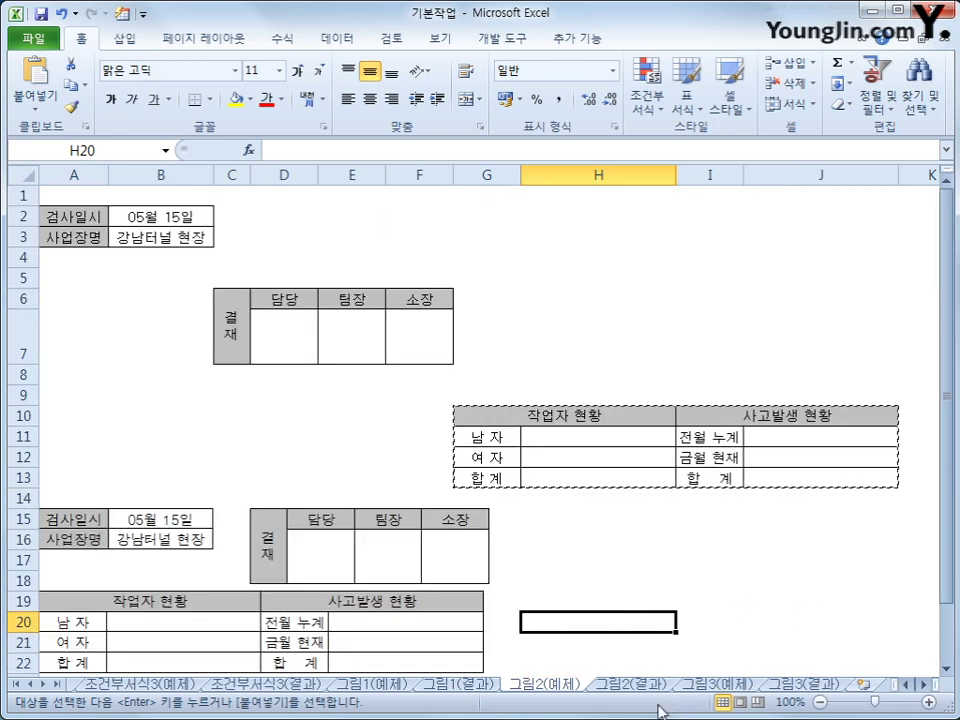
{"action": "left_click", "coordinate": [605, 689]}
{"action": "left_click", "coordinate": [560, 688]}
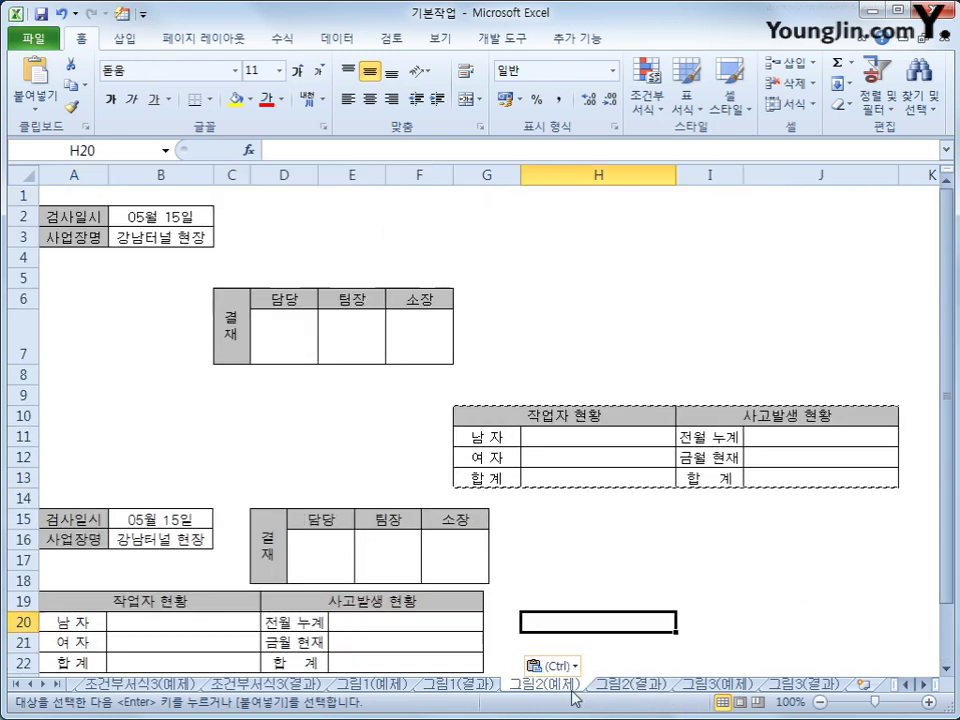
{"action": "left_click", "coordinate": [612, 686]}
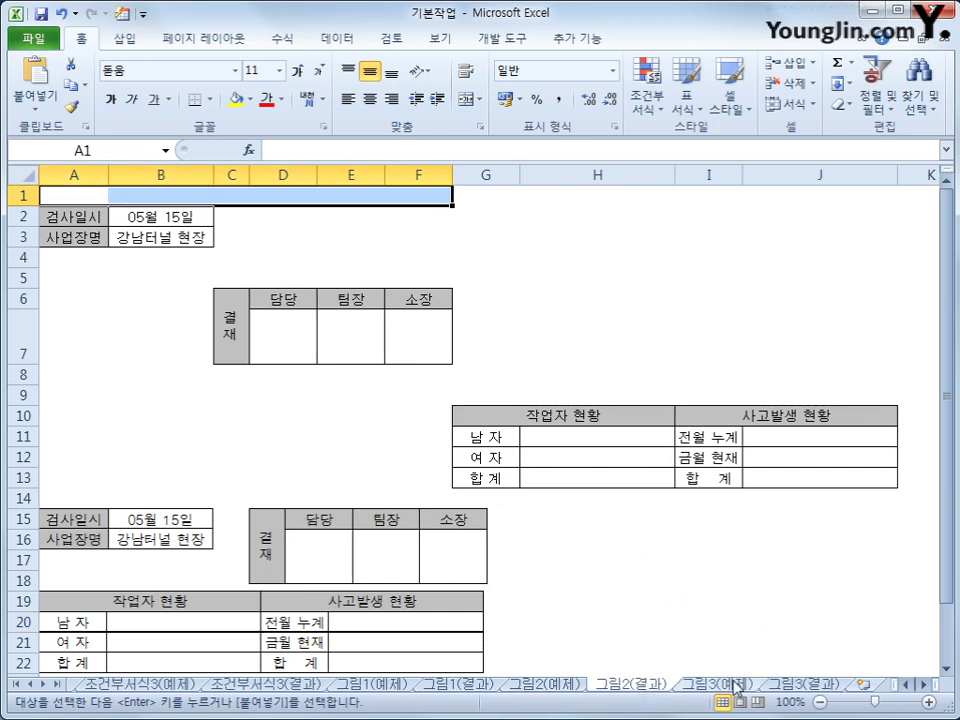
- Duplicate the 그림3(예제) sheet directly after the original and enter 결재 in D3 of the copy
{"action": "left_click", "coordinate": [715, 686]}
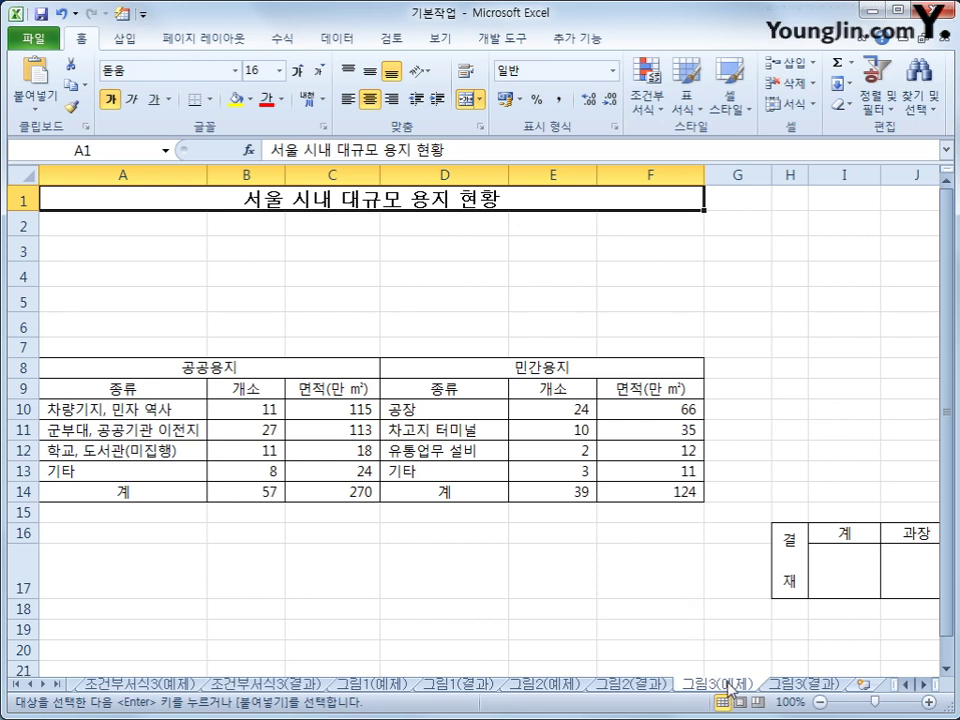
{"action": "left_click_drag", "start_coordinate": [748, 684], "coordinate": [790, 688]}
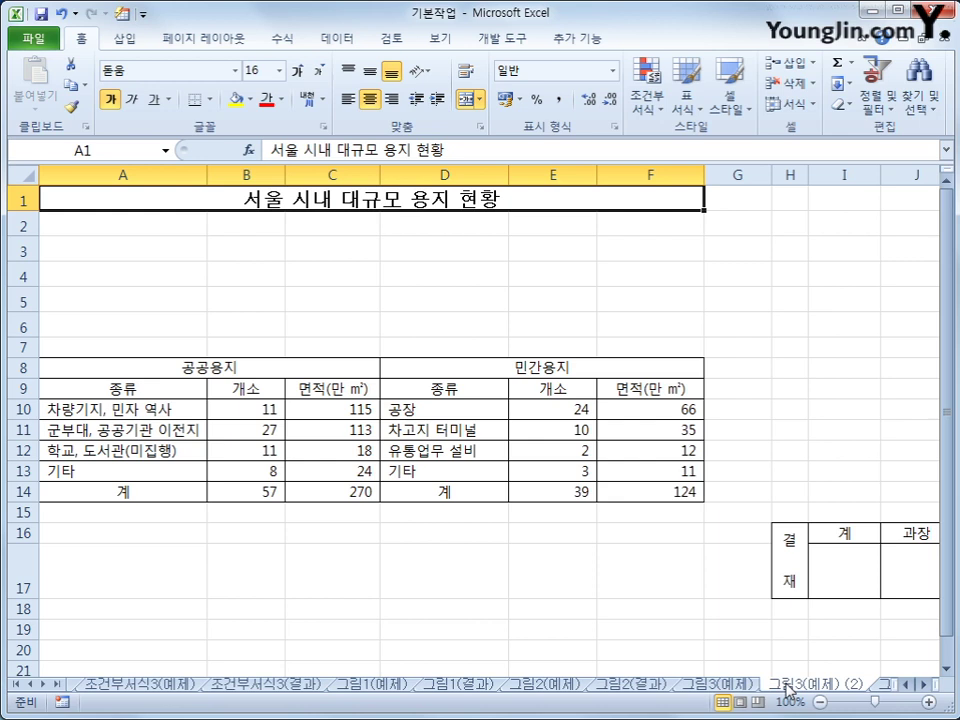
{"action": "left_click", "coordinate": [419, 258]}
{"action": "type", "text": "ruf"}
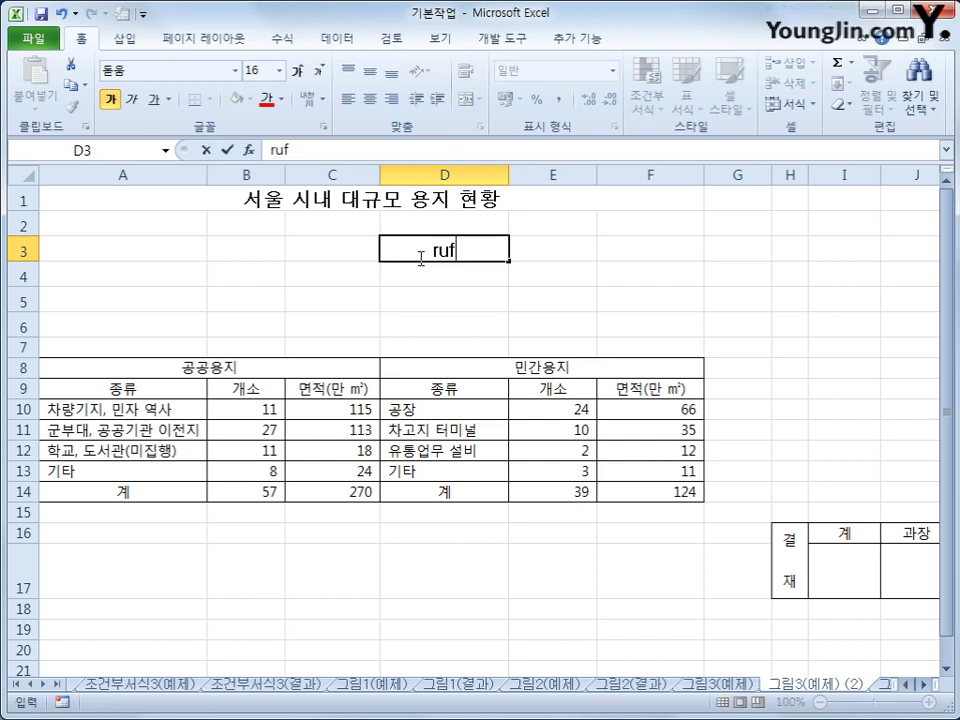
{"action": "key", "text": "BackSpace"}
{"action": "key", "text": "BackSpace"}
{"action": "key", "text": "BackSpace"}
{"action": "type", "text": "결재"}
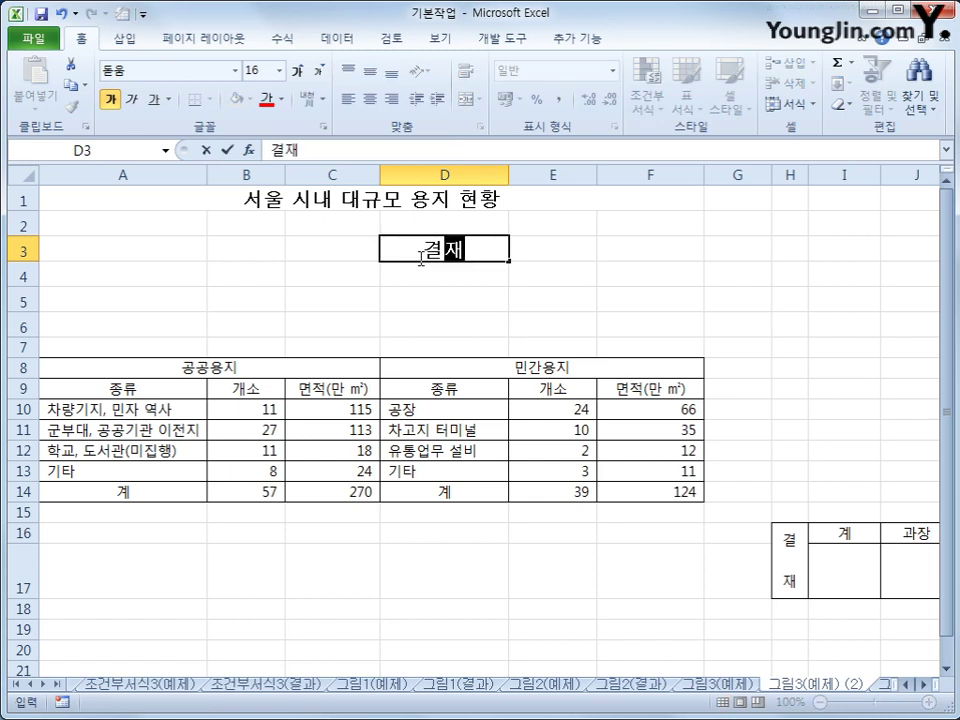
{"action": "key", "text": "Tab"}
- Enter the approval headings 계 in E3 and 과장 in F3
{"action": "type", "text": "계"}
{"action": "key", "text": "Return"}
{"action": "type", "text": "ㄱ"}
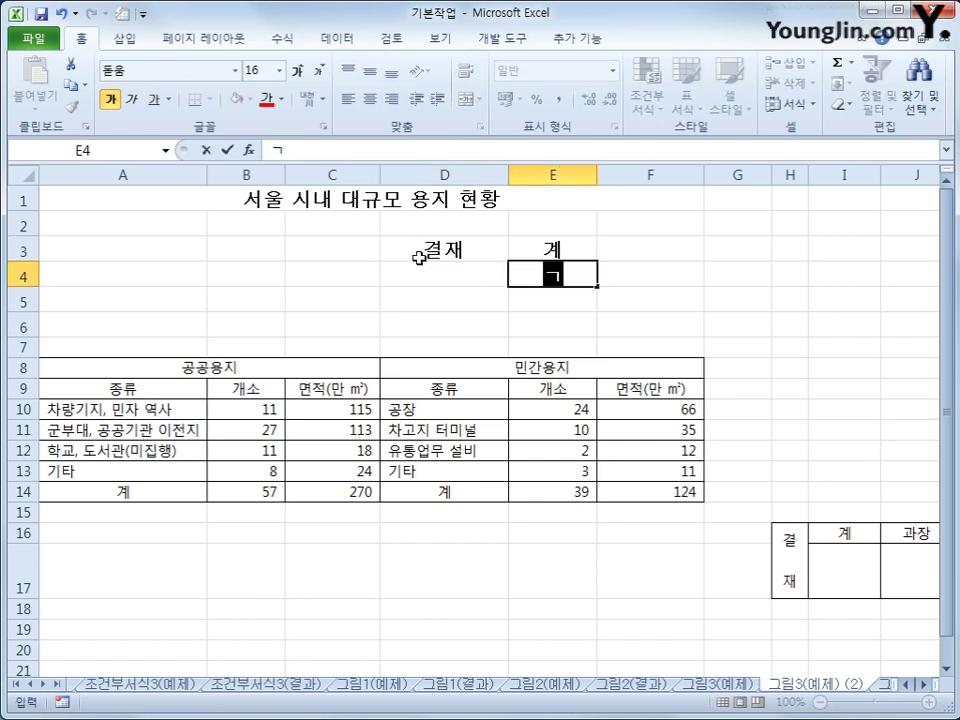
{"action": "key", "text": "Escape"}
{"action": "key", "text": "Up"}
{"action": "key", "text": "Tab"}
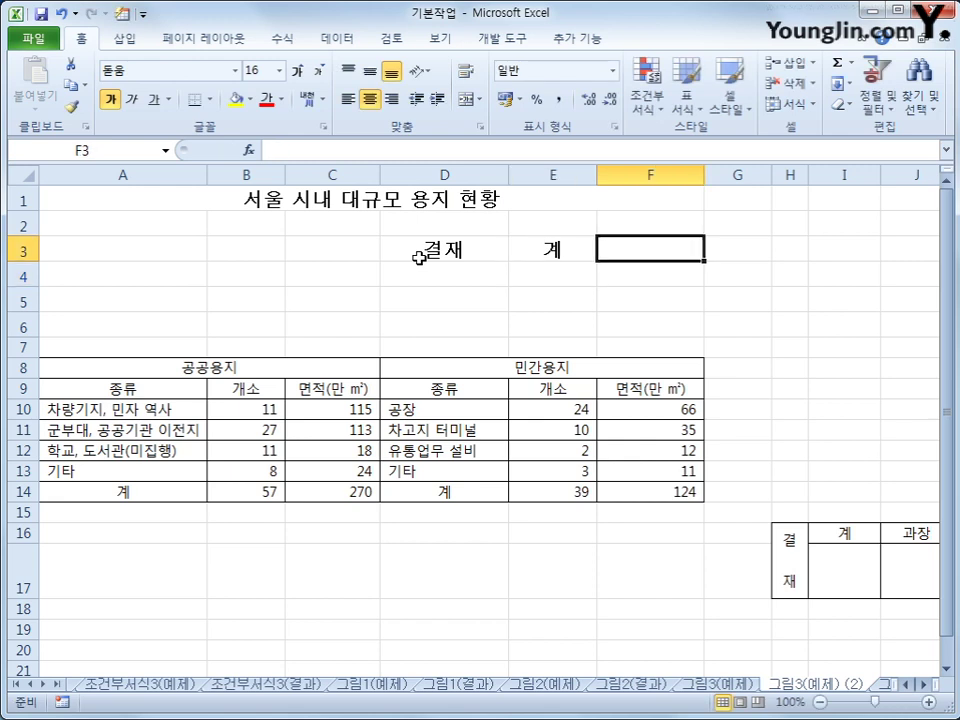
{"action": "type", "text": "과장"}
{"action": "key", "text": "Tab"}
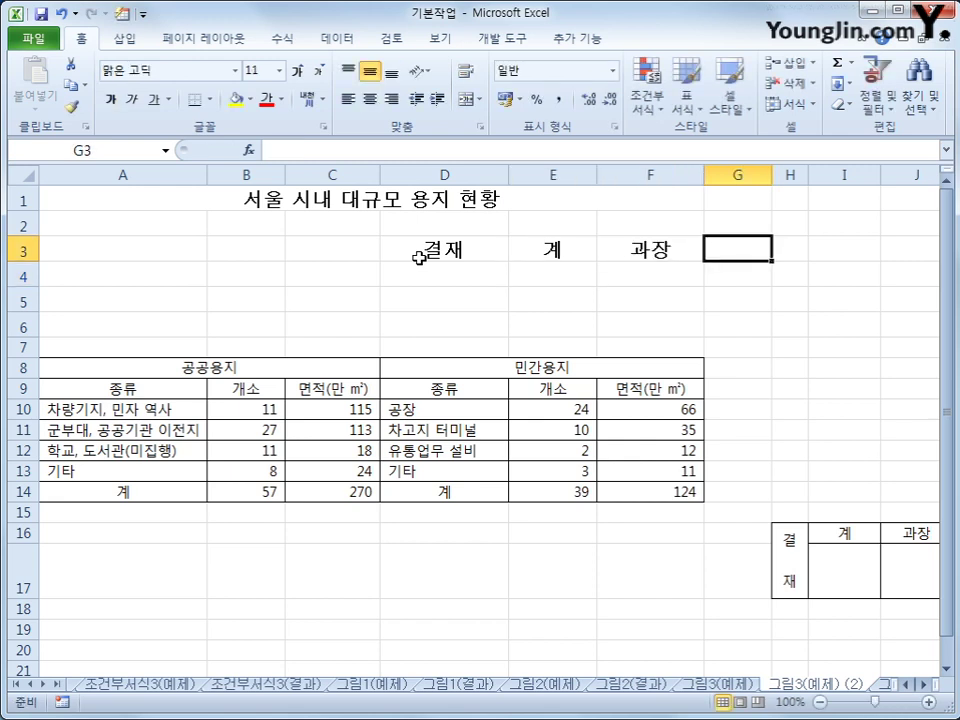
- Enter the approval headings 국장 in G3 and 사장 in H3
{"action": "type", "text": "ㄱ"}
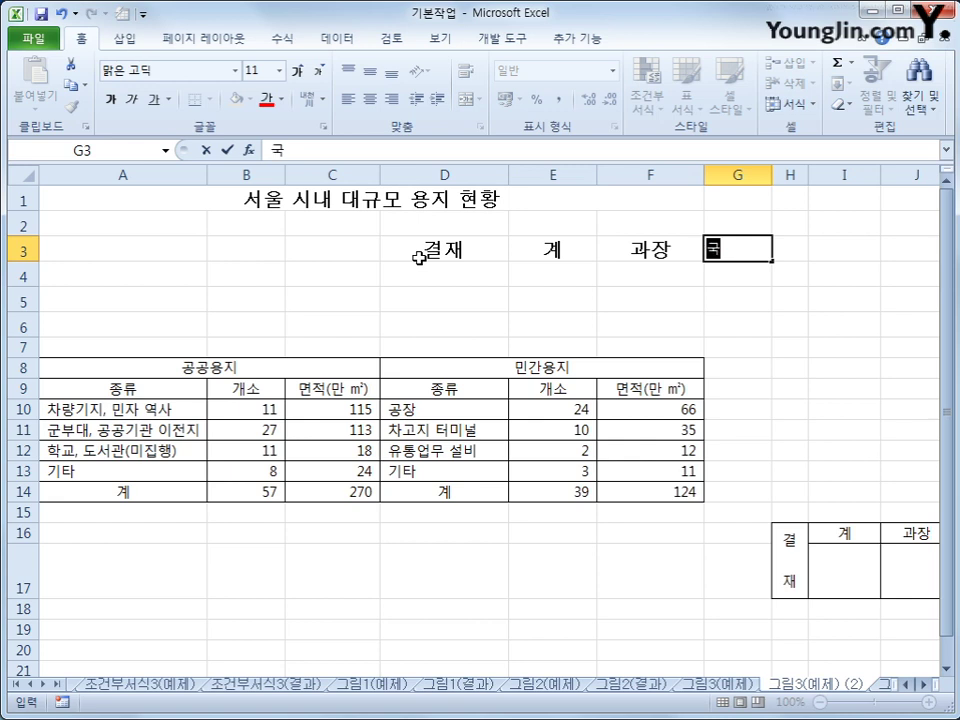
{"action": "type", "text": "장"}
{"action": "key", "text": "Tab"}
{"action": "type", "text": "사"}
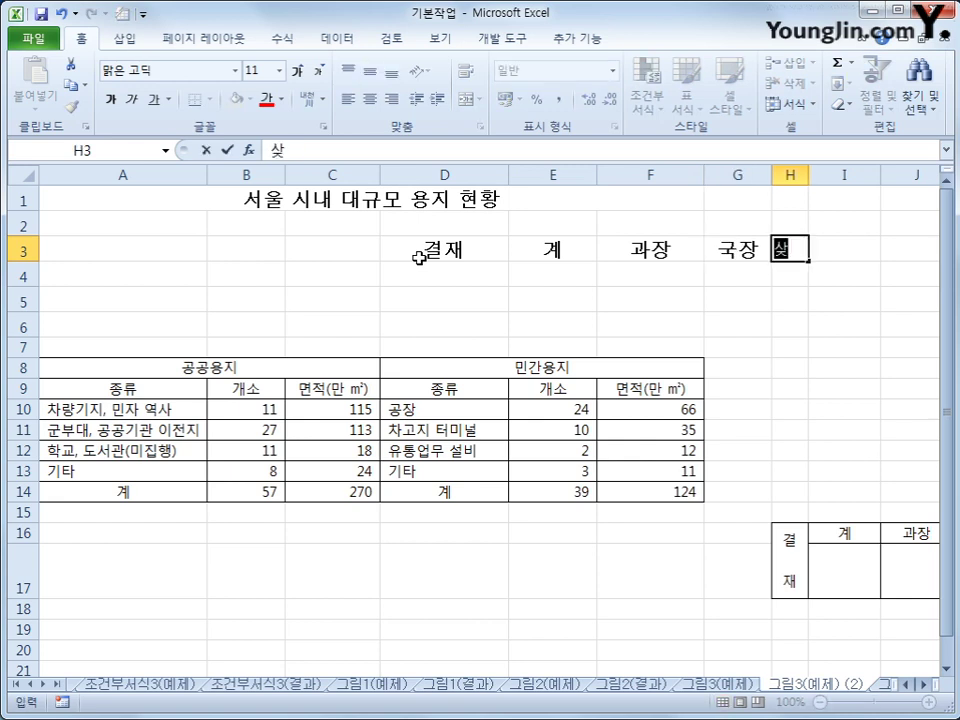
{"action": "type", "text": "장"}
{"action": "key", "text": "Return"}
- Narrow column D to fit the 결재 heading and set columns E to H to one equal width
{"action": "left_click", "coordinate": [419, 258]}
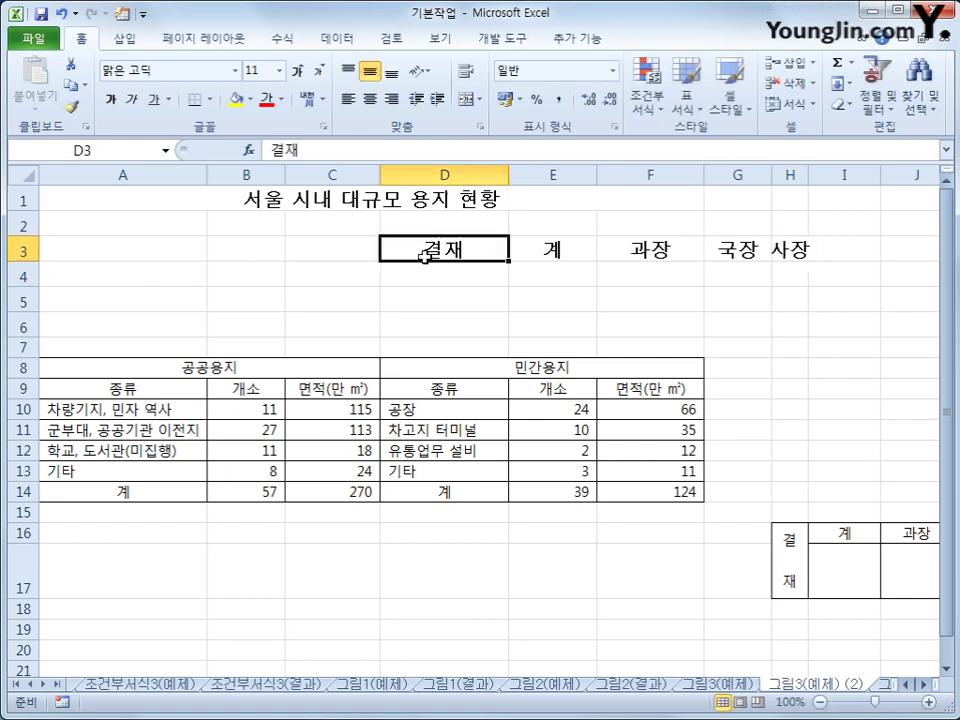
{"action": "left_click_drag", "start_coordinate": [508, 174], "coordinate": [418, 180]}
{"action": "left_click_drag", "start_coordinate": [470, 250], "coordinate": [692, 251]}
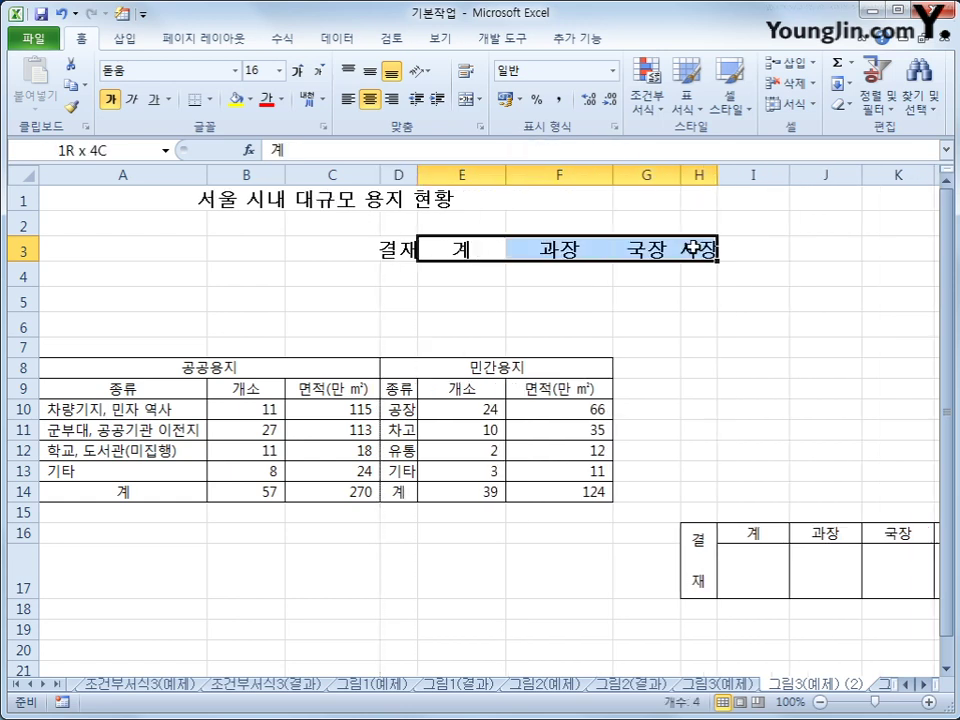
{"action": "left_click_drag", "start_coordinate": [489, 180], "coordinate": [690, 180]}
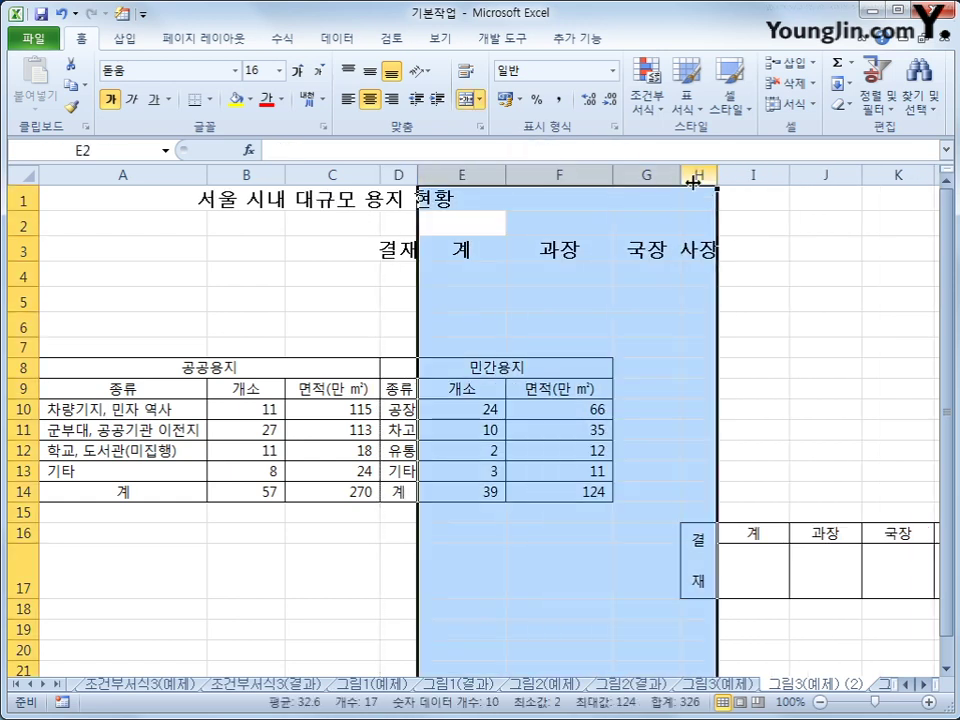
{"action": "right_click", "coordinate": [629, 180]}
{"action": "left_click", "coordinate": [724, 400]}
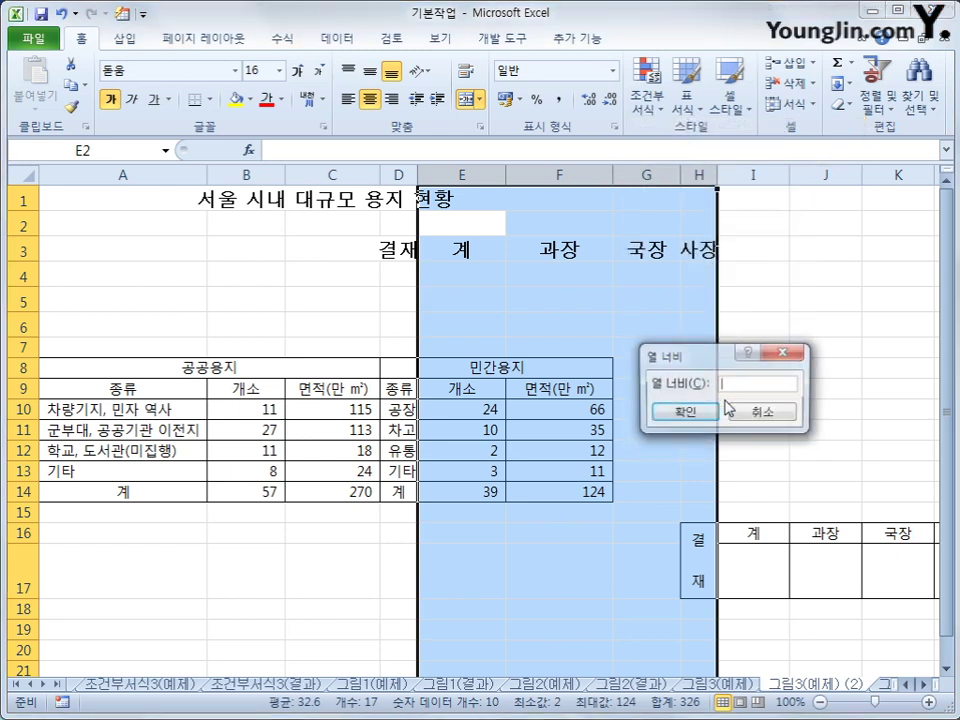
{"action": "key", "text": "Return"}
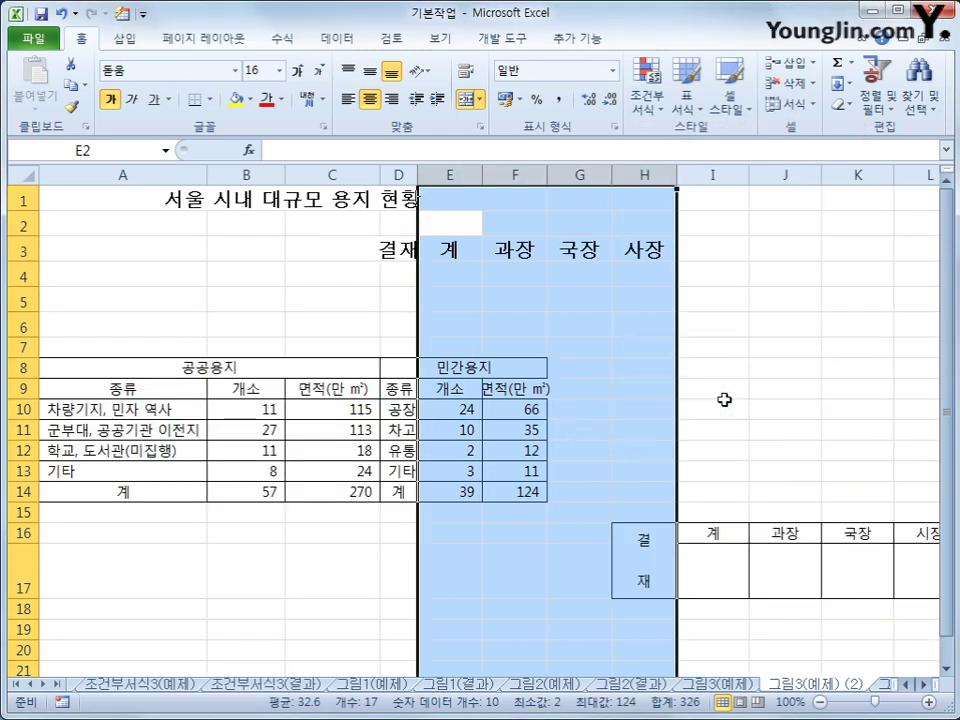
- Apply all borders to the approval table cells D3:H4
{"action": "left_click", "coordinate": [389, 276]}
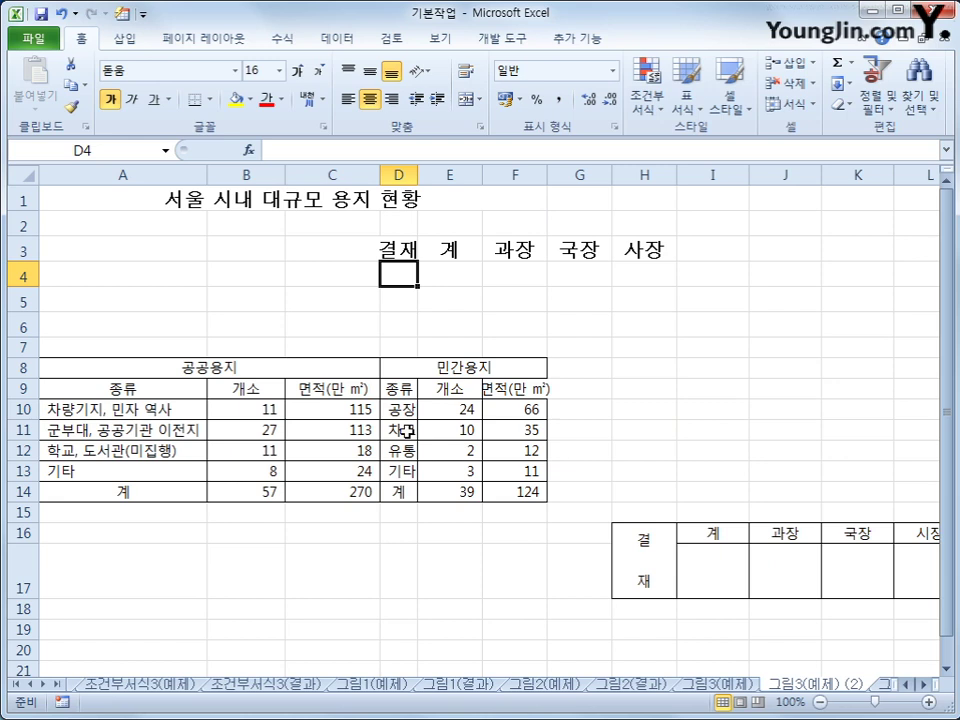
{"action": "left_click_drag", "start_coordinate": [401, 249], "coordinate": [636, 279]}
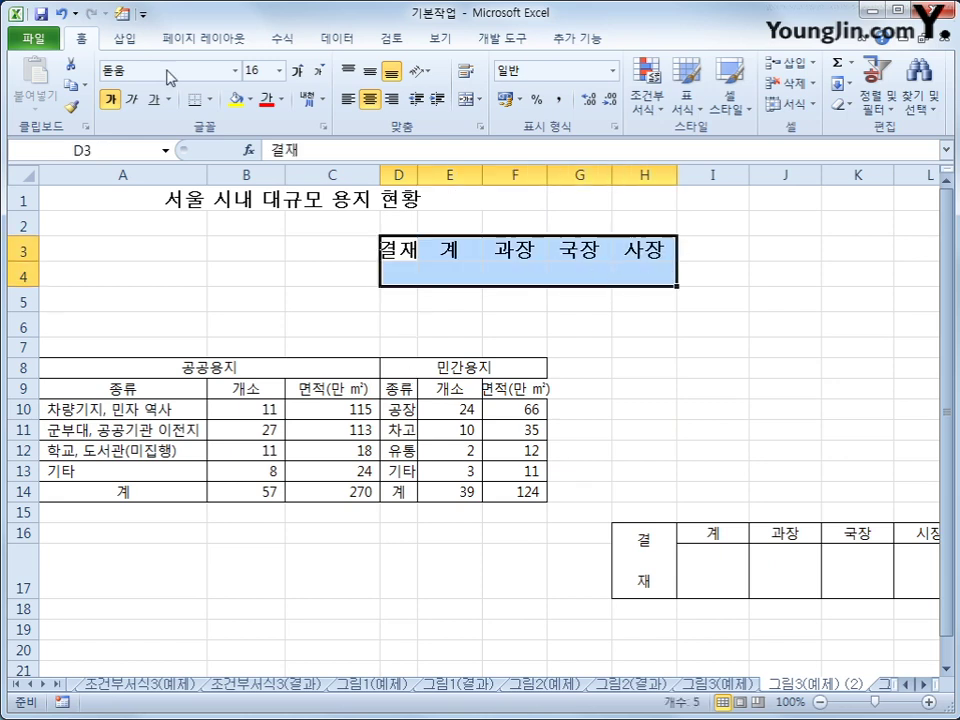
{"action": "left_click", "coordinate": [207, 99]}
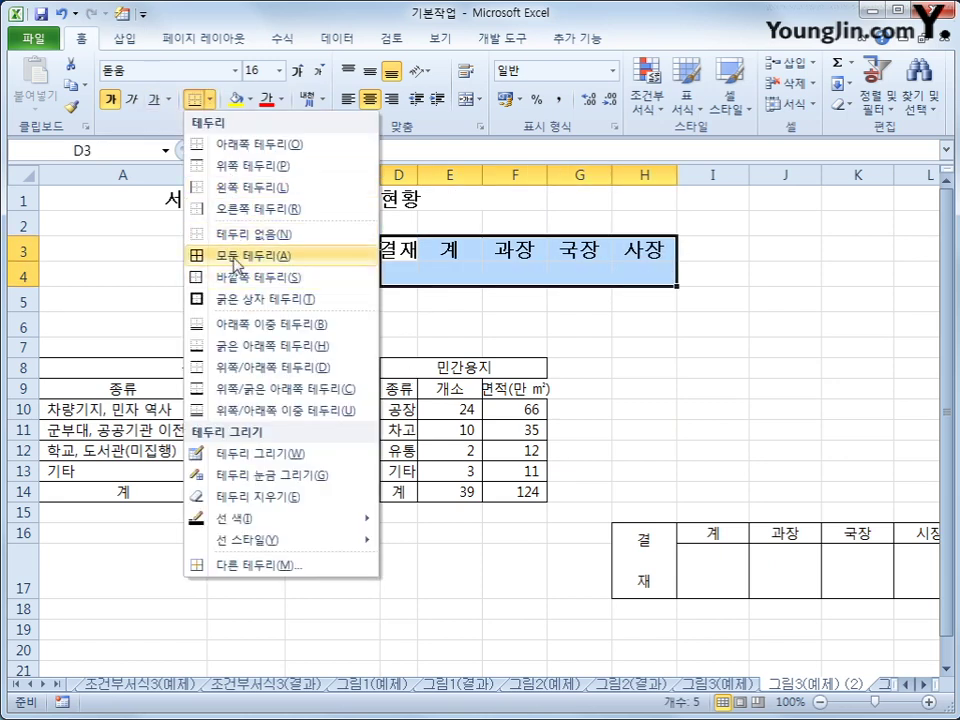
{"action": "left_click", "coordinate": [236, 258]}
{"action": "left_click", "coordinate": [465, 280]}
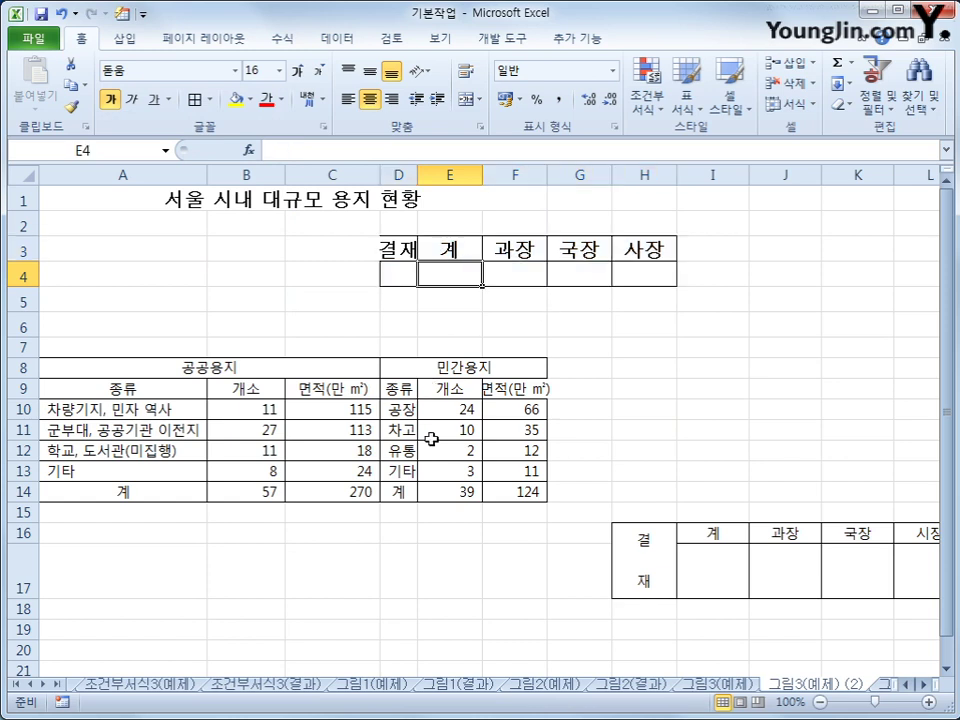
{"action": "left_click", "coordinate": [420, 370]}
{"action": "left_click", "coordinate": [508, 389]}
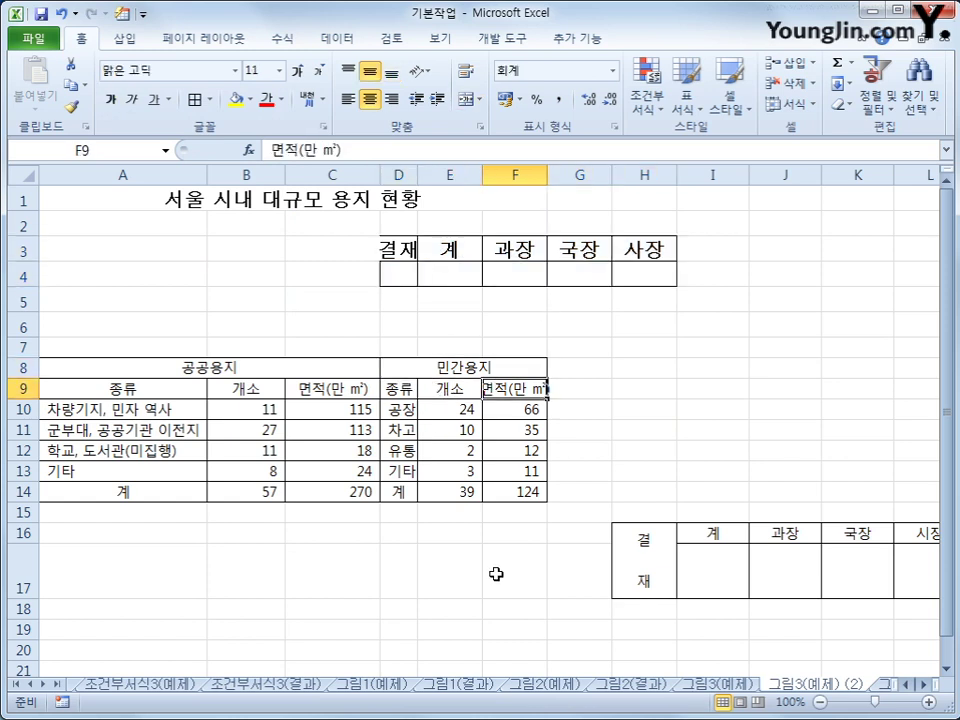
{"action": "left_click", "coordinate": [401, 272]}
{"action": "left_click", "coordinate": [415, 178]}
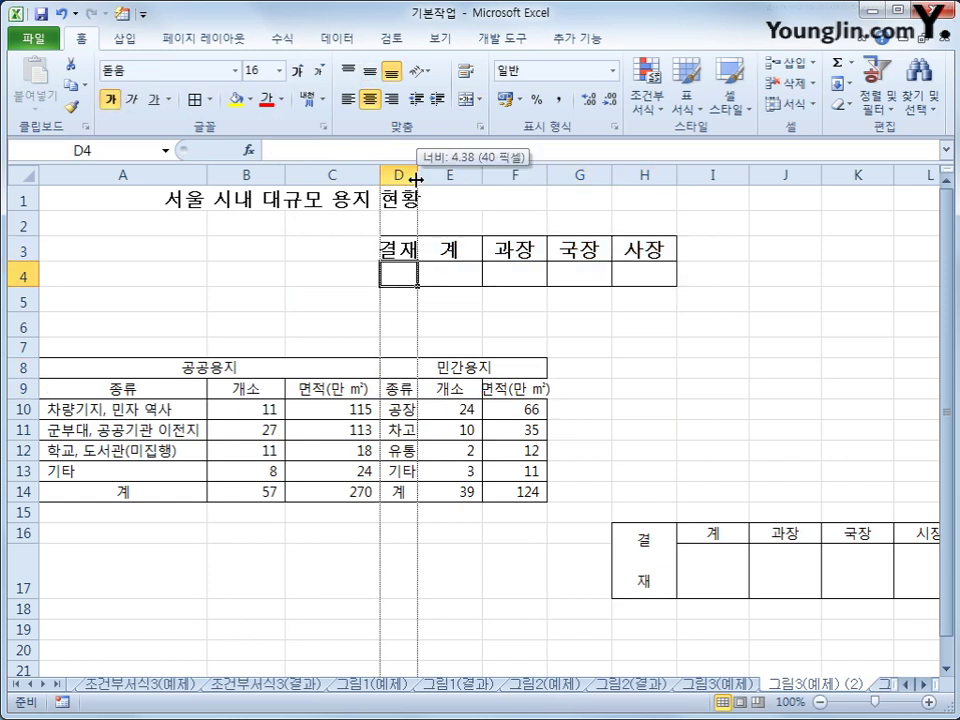
- Reduce the font size of the approval table D3:H4 to 12
{"action": "left_click_drag", "start_coordinate": [401, 252], "coordinate": [636, 270]}
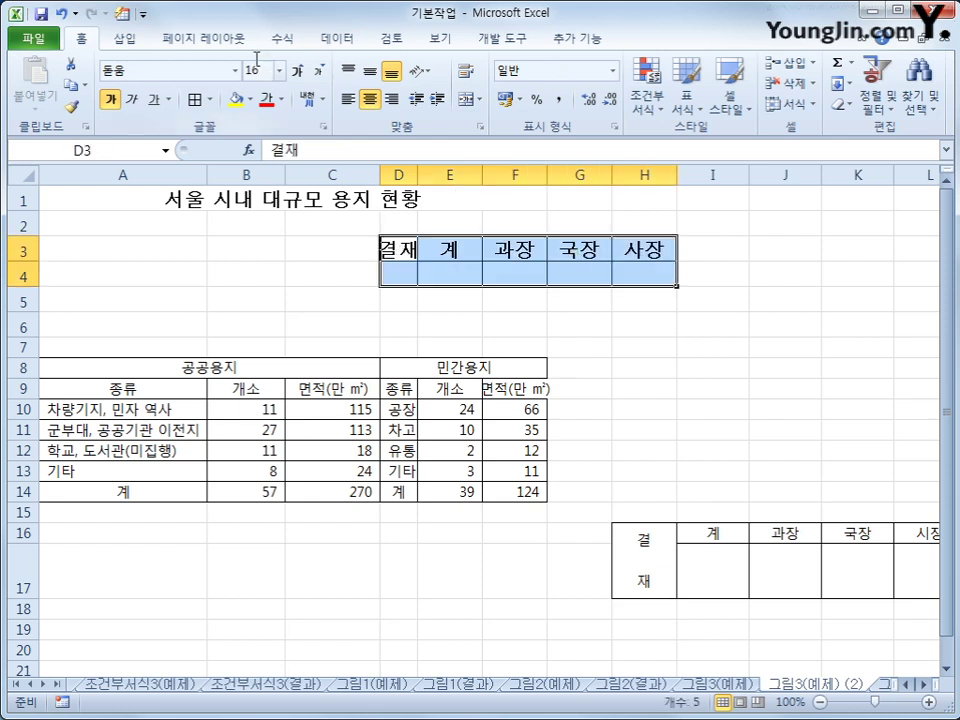
{"action": "left_click", "coordinate": [319, 72]}
{"action": "left_click", "coordinate": [319, 72]}
{"action": "left_click", "coordinate": [319, 72]}
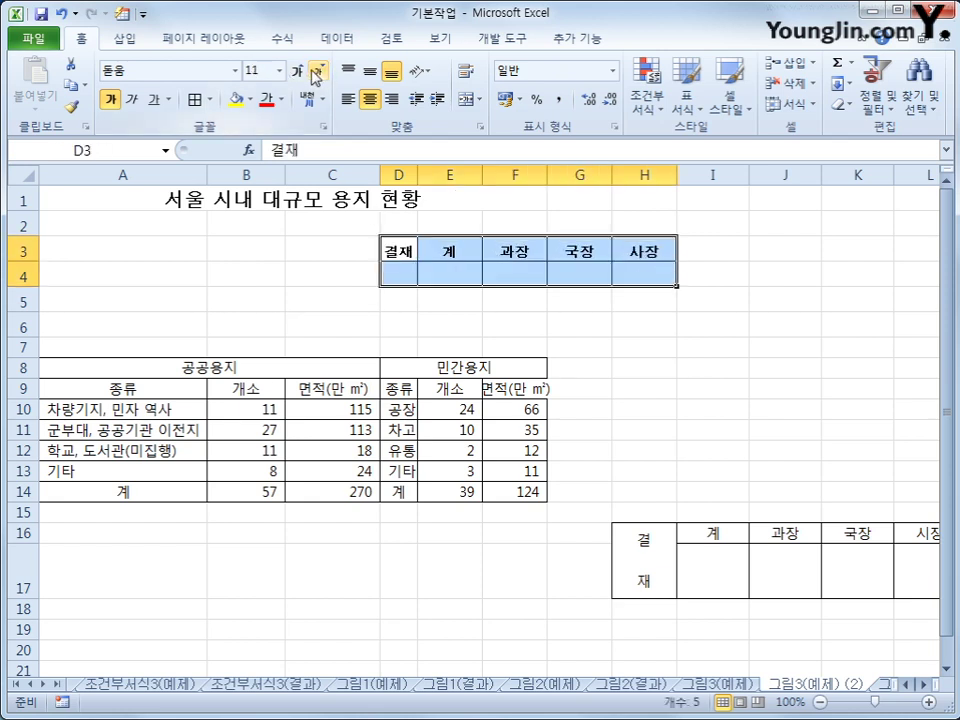
- Increase the height of row 4 to about three times its size to make room for signatures
{"action": "left_click", "coordinate": [24, 276]}
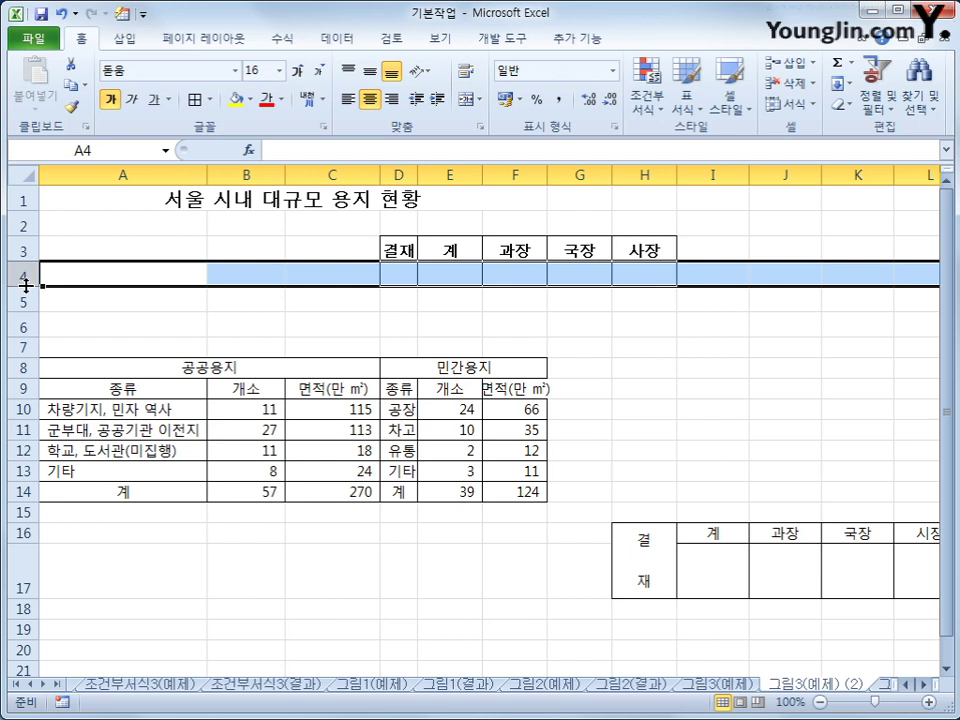
{"action": "left_click_drag", "start_coordinate": [24, 286], "coordinate": [32, 336]}
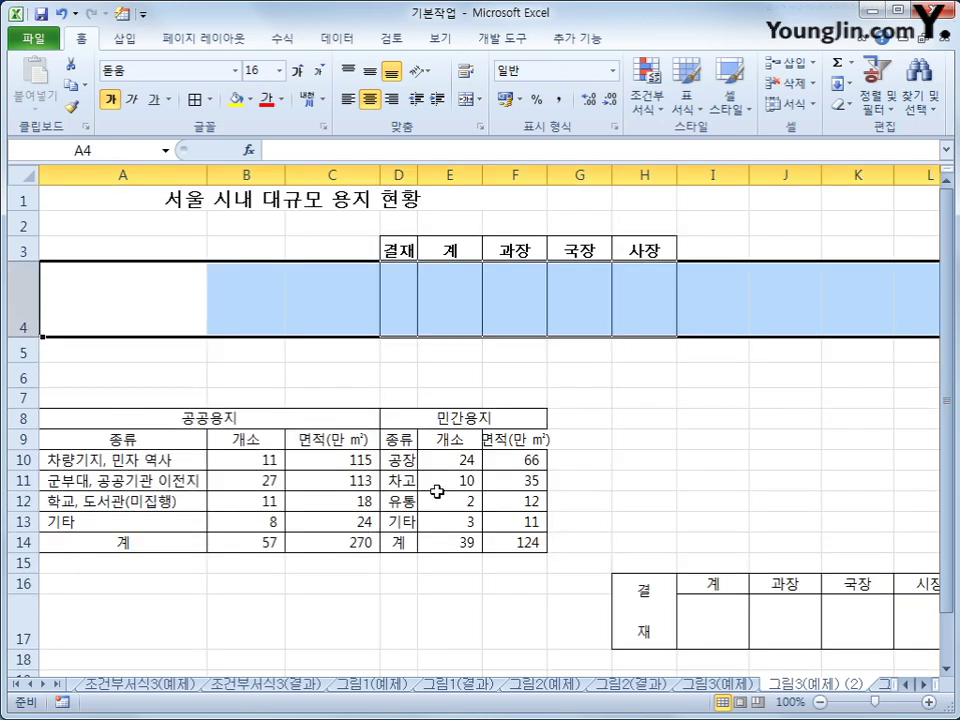
{"action": "left_click", "coordinate": [437, 493]}
- Merge D3:D4 and wrap the 결재 text so its characters stack vertically
{"action": "left_click", "coordinate": [398, 290]}
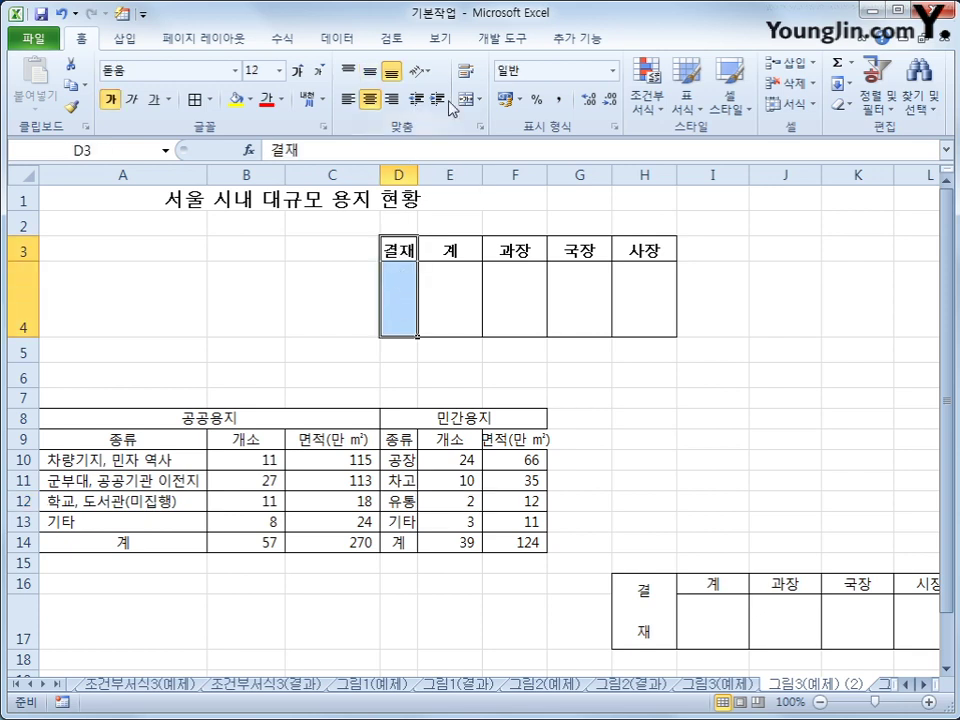
{"action": "left_click", "coordinate": [391, 71]}
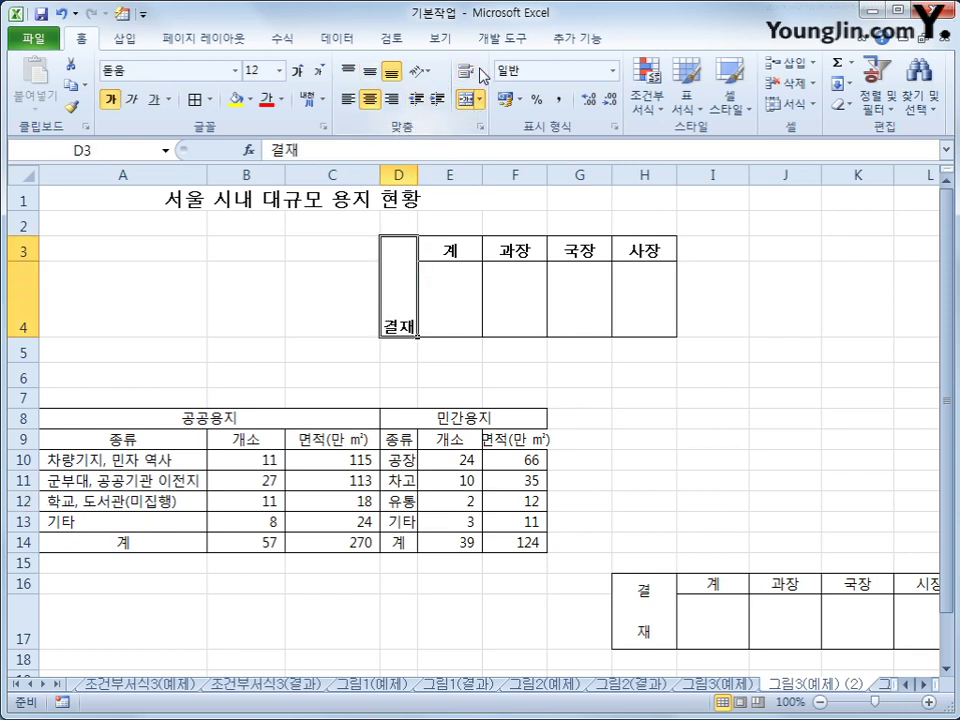
{"action": "left_click", "coordinate": [474, 73]}
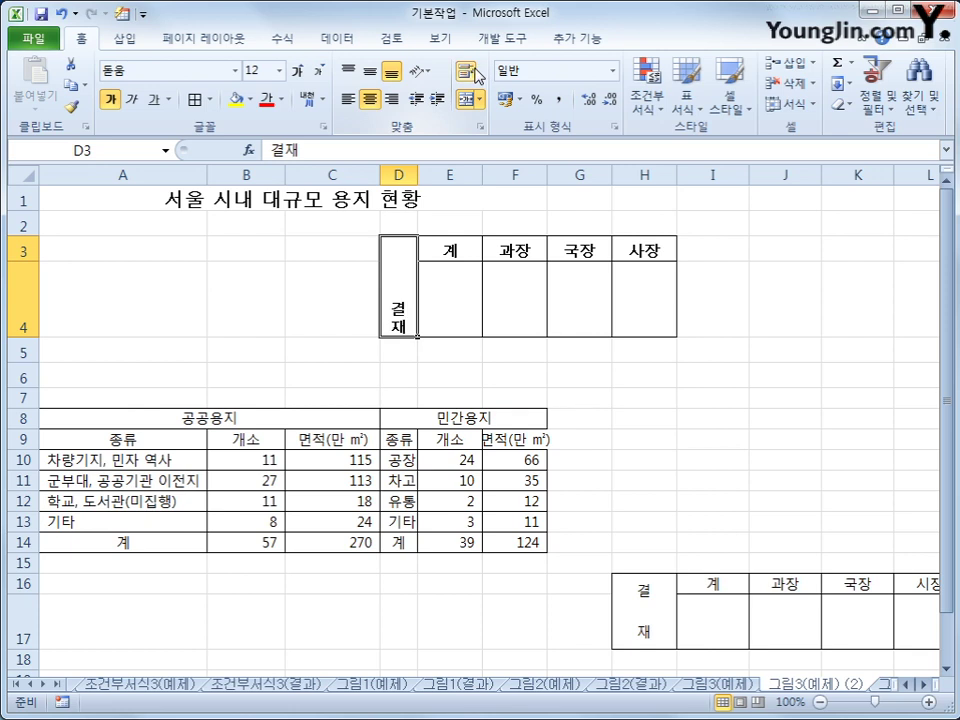
- Set the vertical text alignment of the merged 결재 cell to 가운데
{"action": "right_click", "coordinate": [390, 293]}
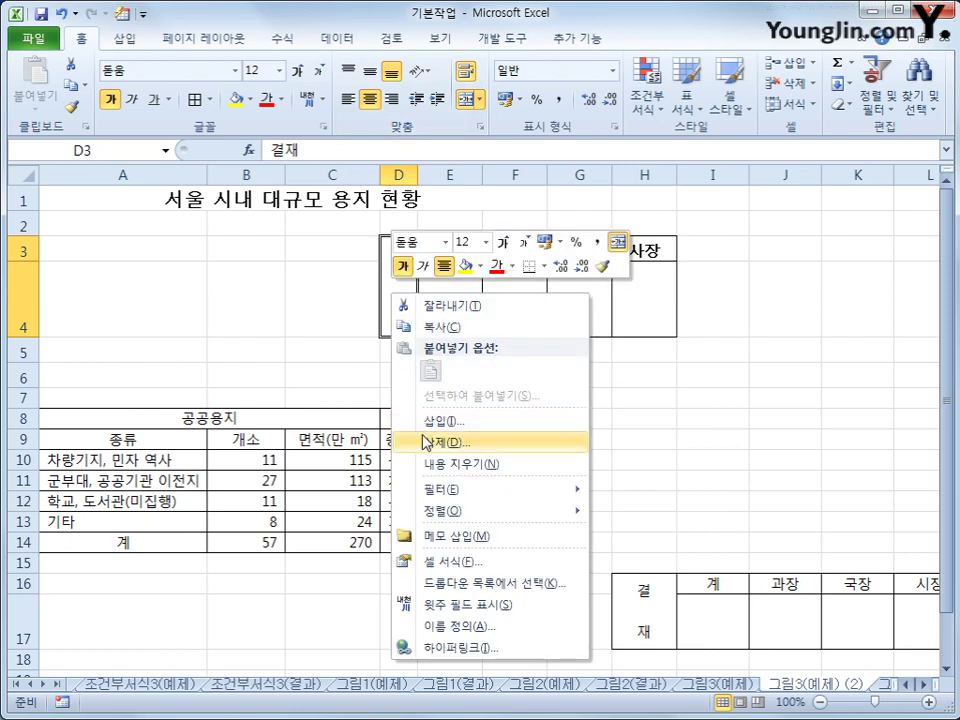
{"action": "left_click", "coordinate": [432, 563]}
{"action": "left_click", "coordinate": [315, 200]}
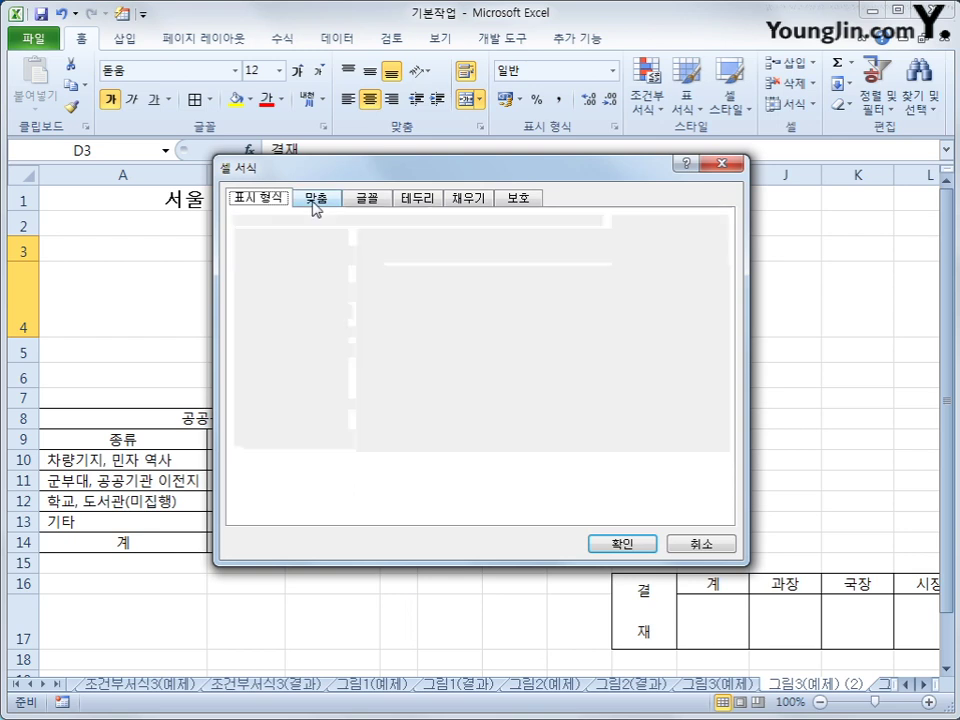
{"action": "left_click", "coordinate": [631, 302]}
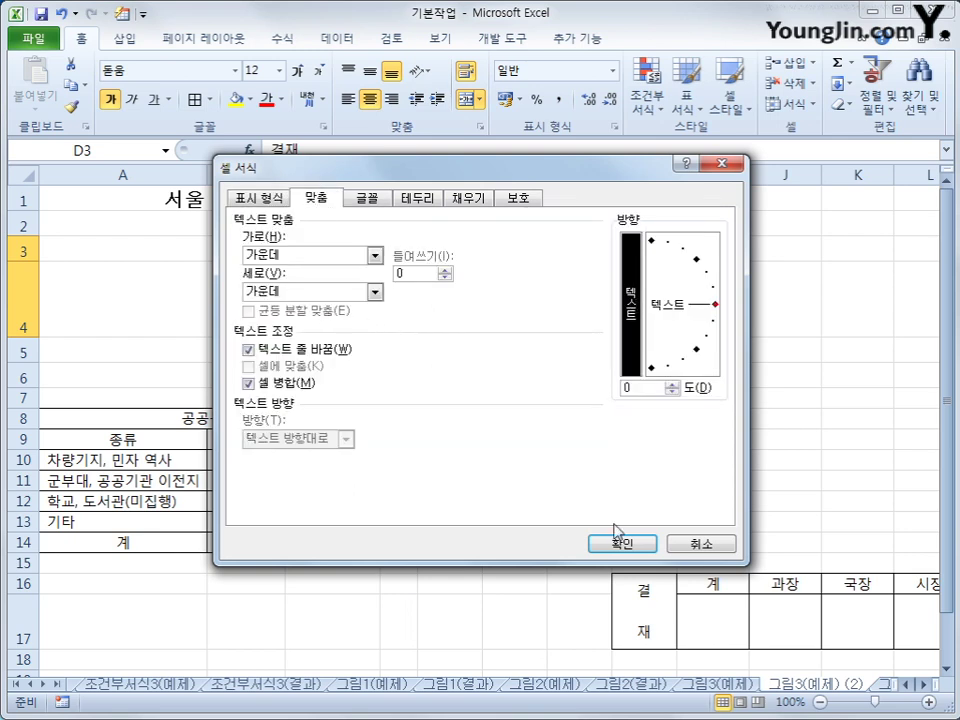
{"action": "left_click", "coordinate": [620, 543]}
{"action": "left_click", "coordinate": [670, 428]}
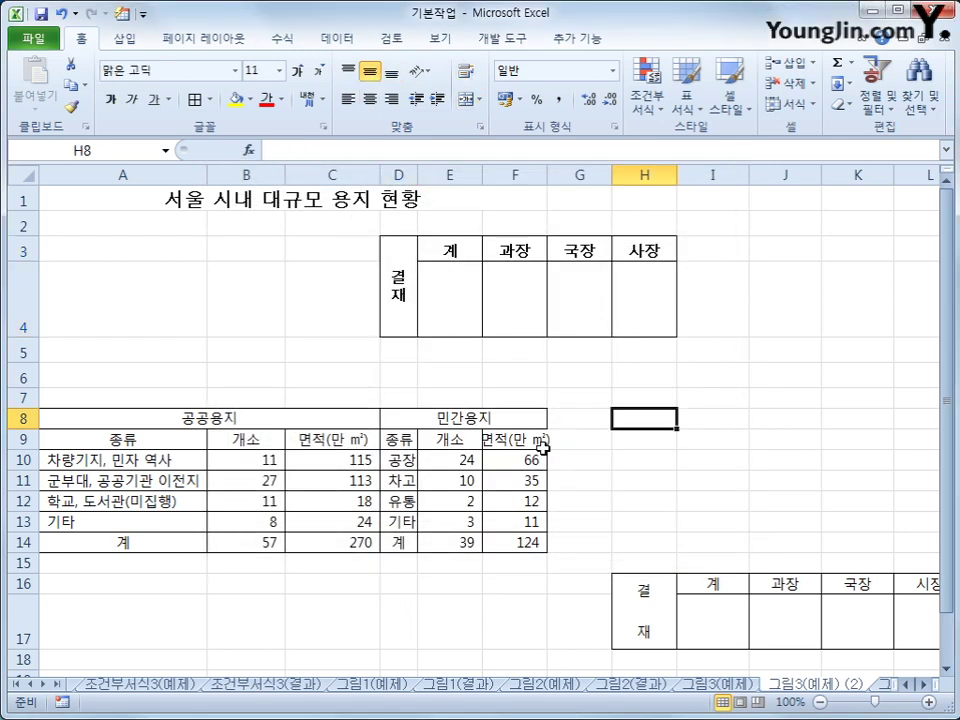
{"action": "left_click", "coordinate": [536, 318]}
{"action": "left_click_drag", "start_coordinate": [392, 416], "coordinate": [515, 545]}
{"action": "left_click", "coordinate": [739, 505]}
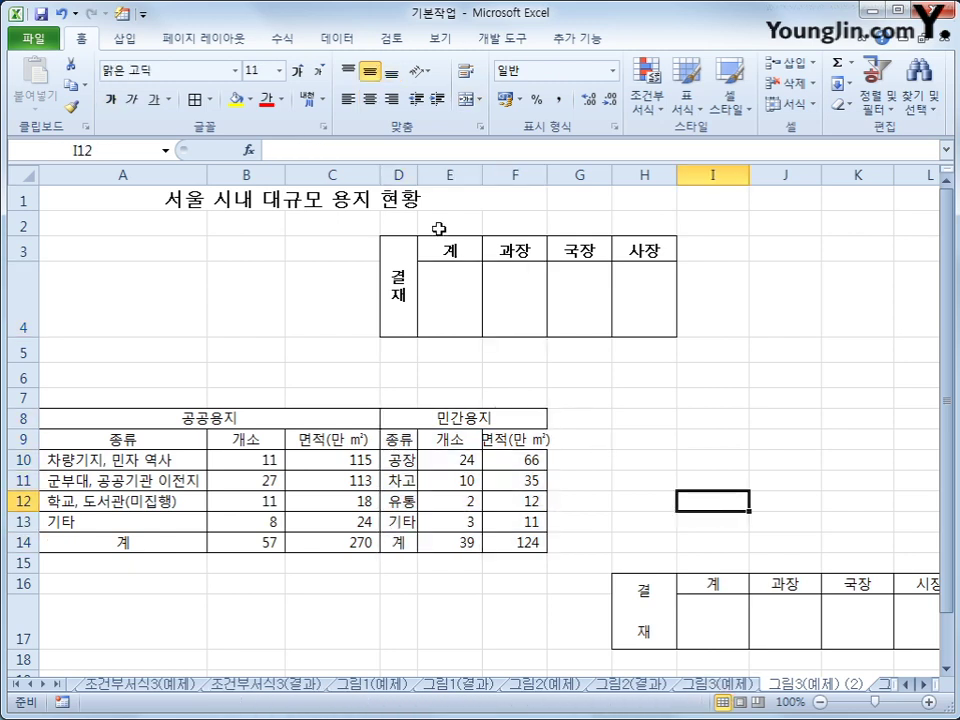
{"action": "left_click_drag", "start_coordinate": [399, 298], "coordinate": [640, 300]}
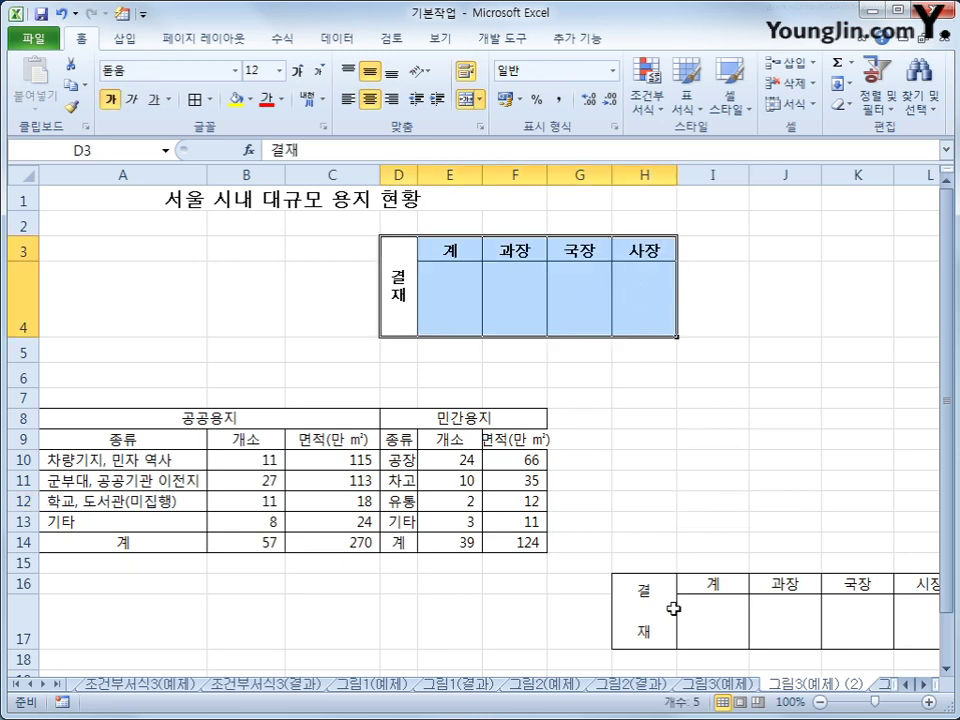
- On the 그림3(예제) sheet, copy the approval table H16:L17 and paste it as a linked picture at D4
{"action": "left_click", "coordinate": [714, 686]}
{"action": "left_click", "coordinate": [709, 606]}
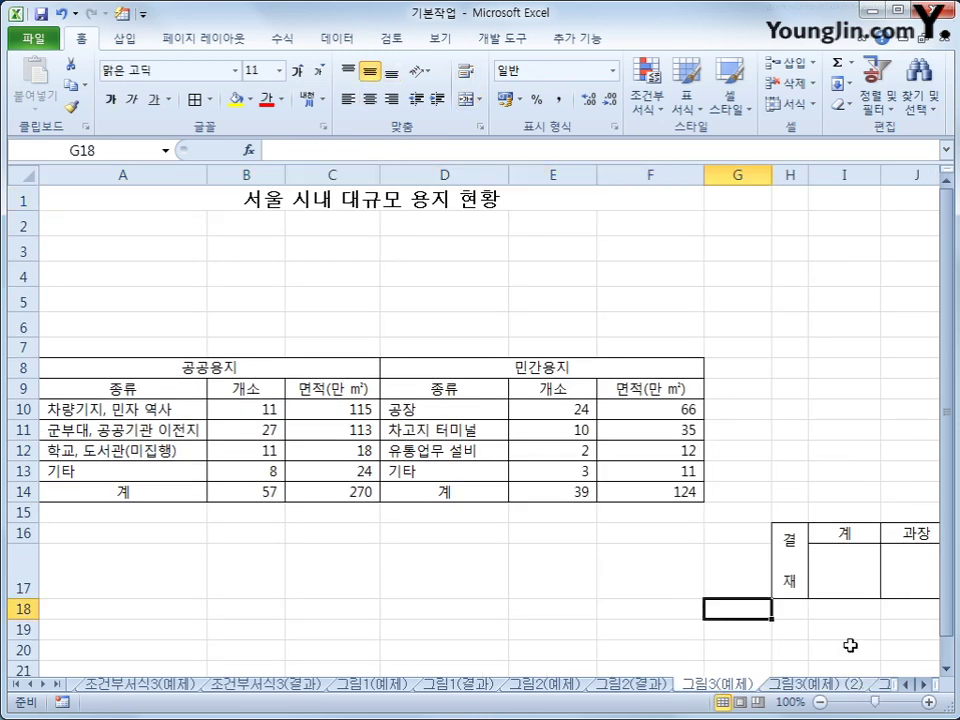
{"action": "left_click_drag", "start_coordinate": [793, 544], "coordinate": [873, 567]}
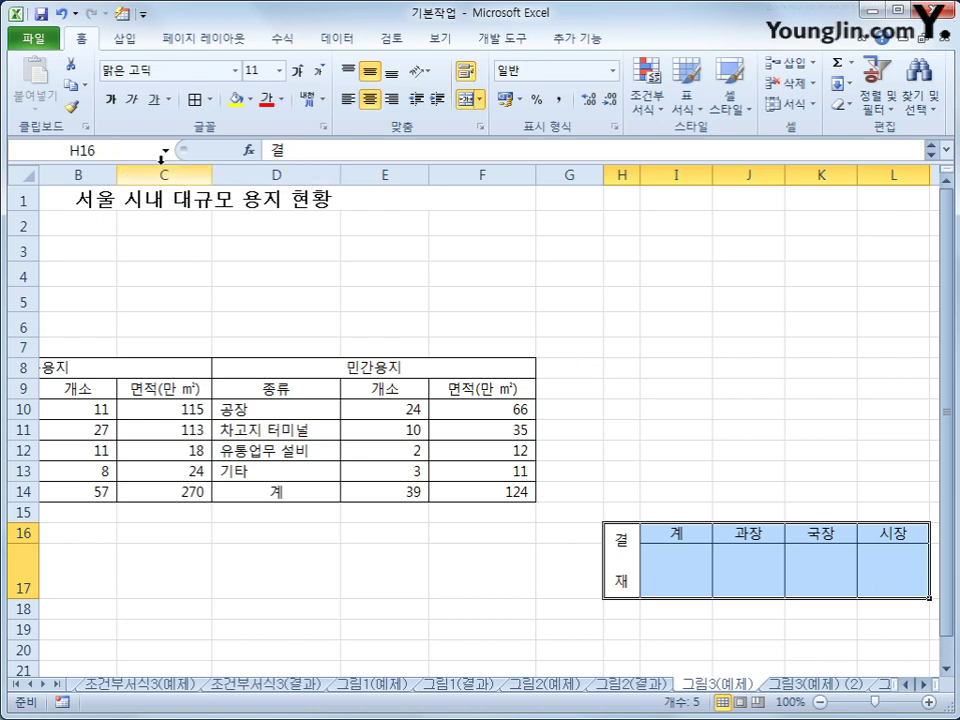
{"action": "left_click", "coordinate": [72, 87]}
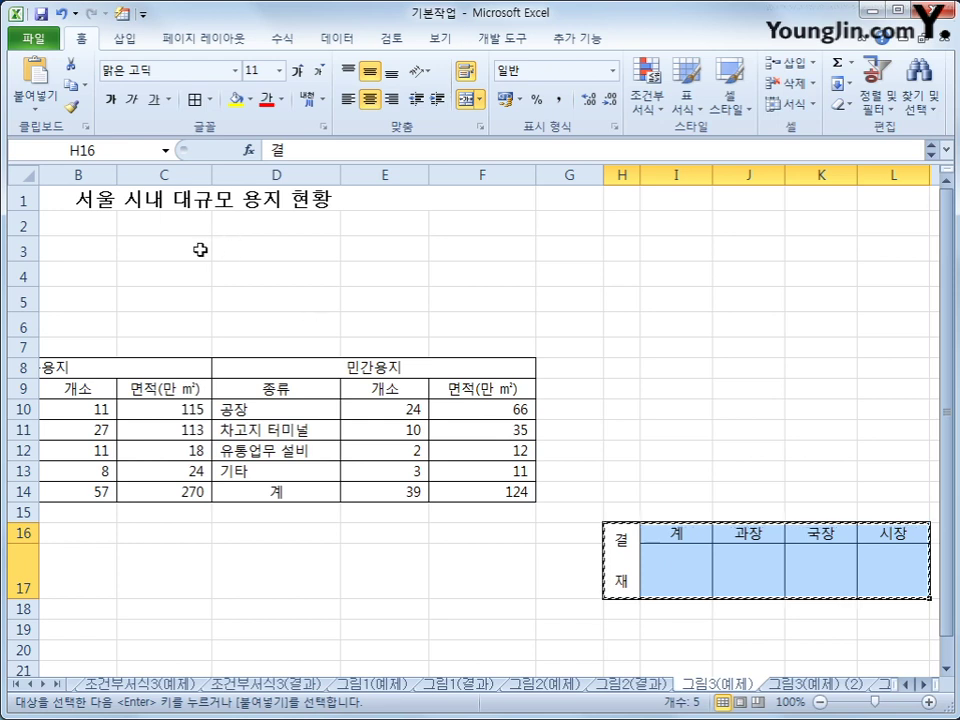
{"action": "left_click", "coordinate": [249, 270]}
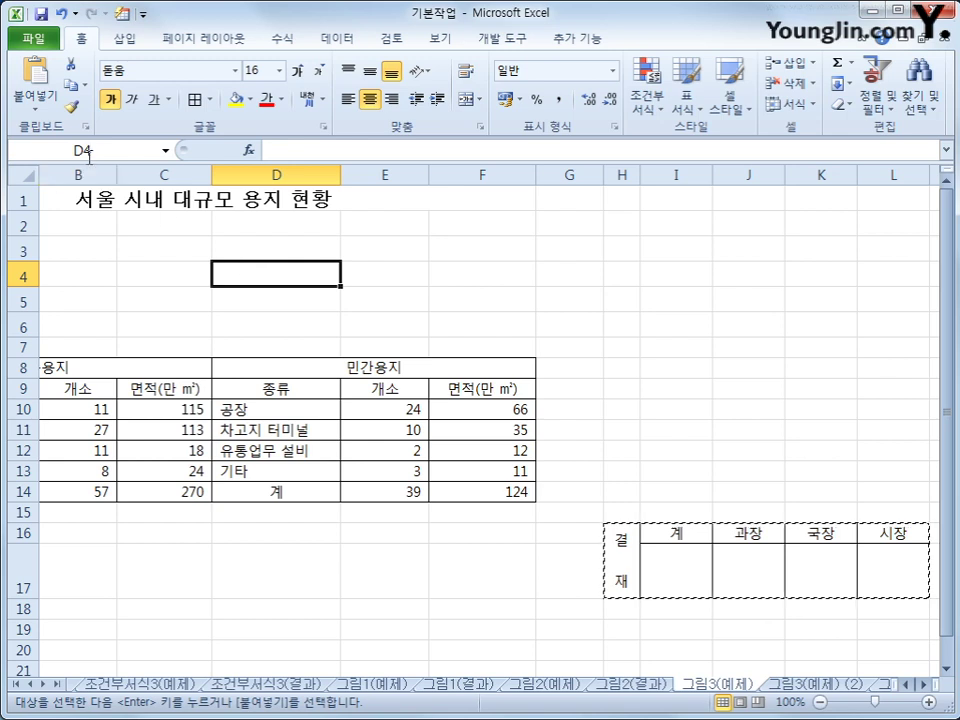
{"action": "left_click", "coordinate": [35, 96]}
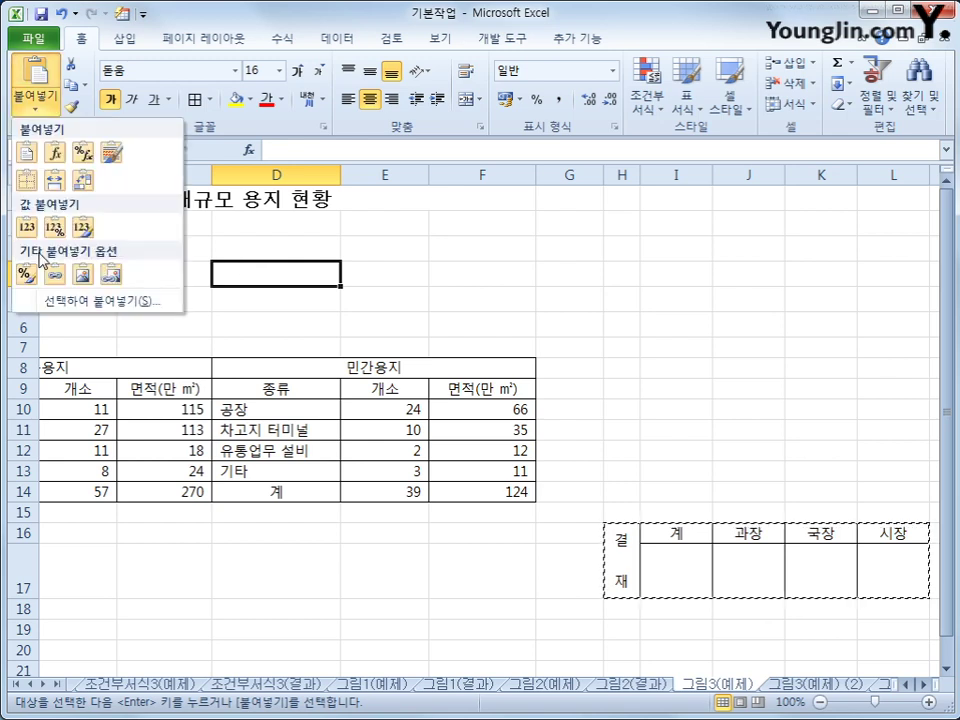
{"action": "left_click", "coordinate": [110, 282]}
{"action": "left_click", "coordinate": [745, 388]}
{"action": "left_click", "coordinate": [538, 323]}
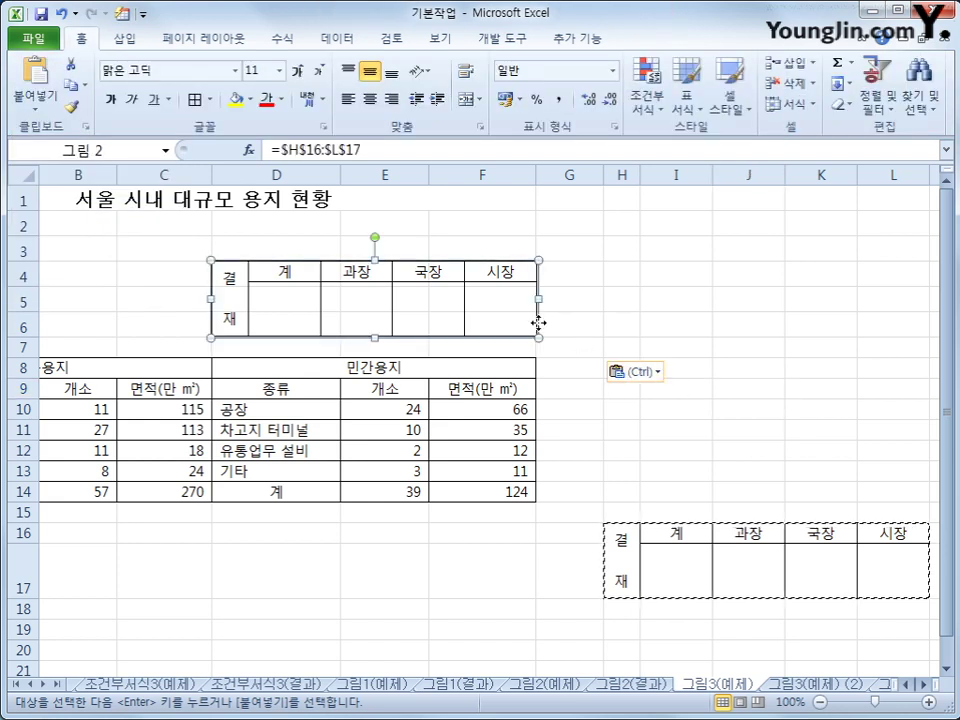
{"action": "left_click", "coordinate": [720, 557]}
{"action": "left_click", "coordinate": [439, 328]}
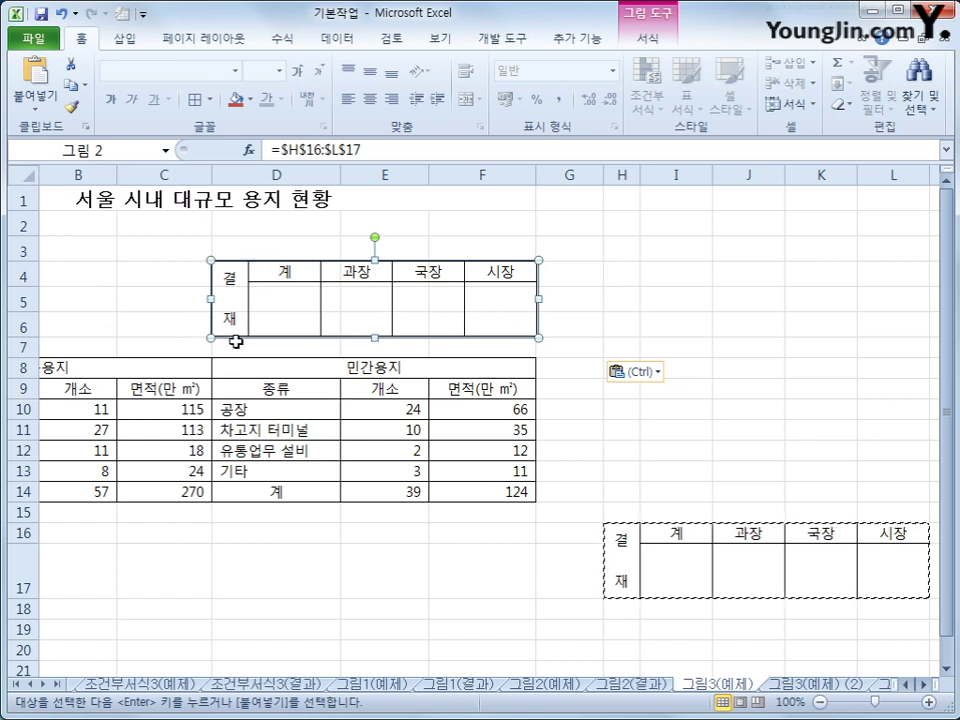
{"action": "left_click", "coordinate": [690, 489]}
- Change the heading in I16 of the source approval table to 담당
{"action": "left_click", "coordinate": [676, 531]}
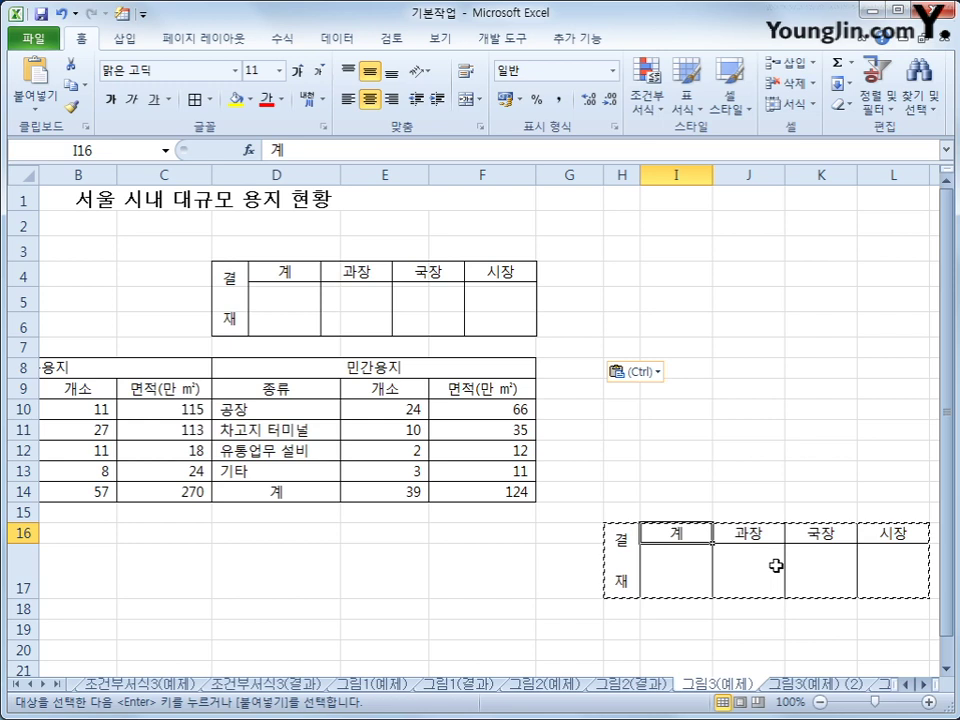
{"action": "type", "text": "다다"}
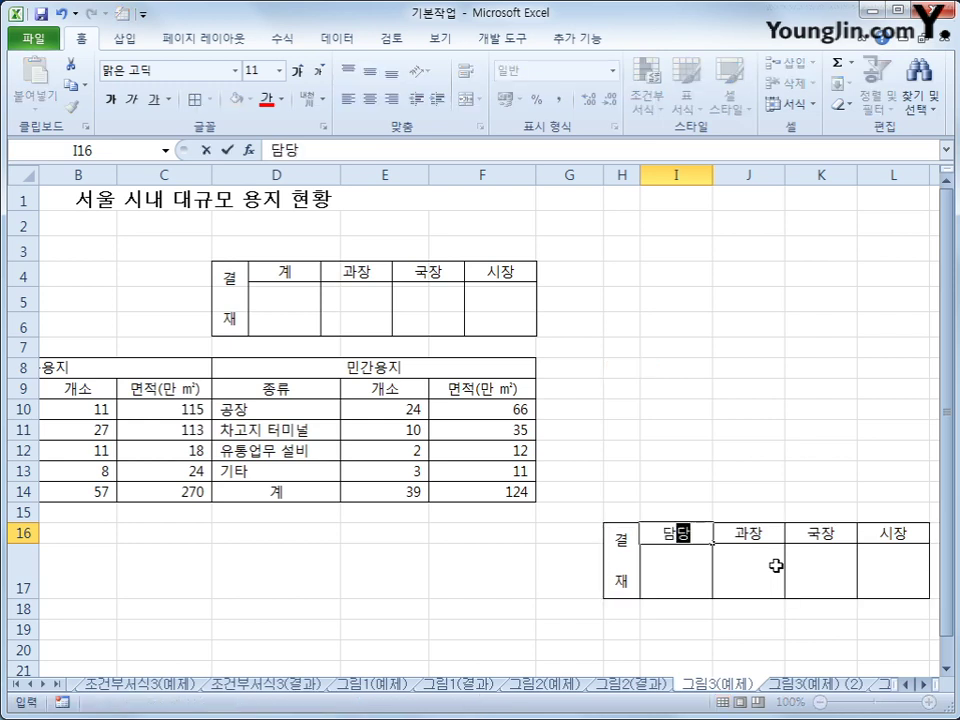
{"action": "key", "text": "Return"}
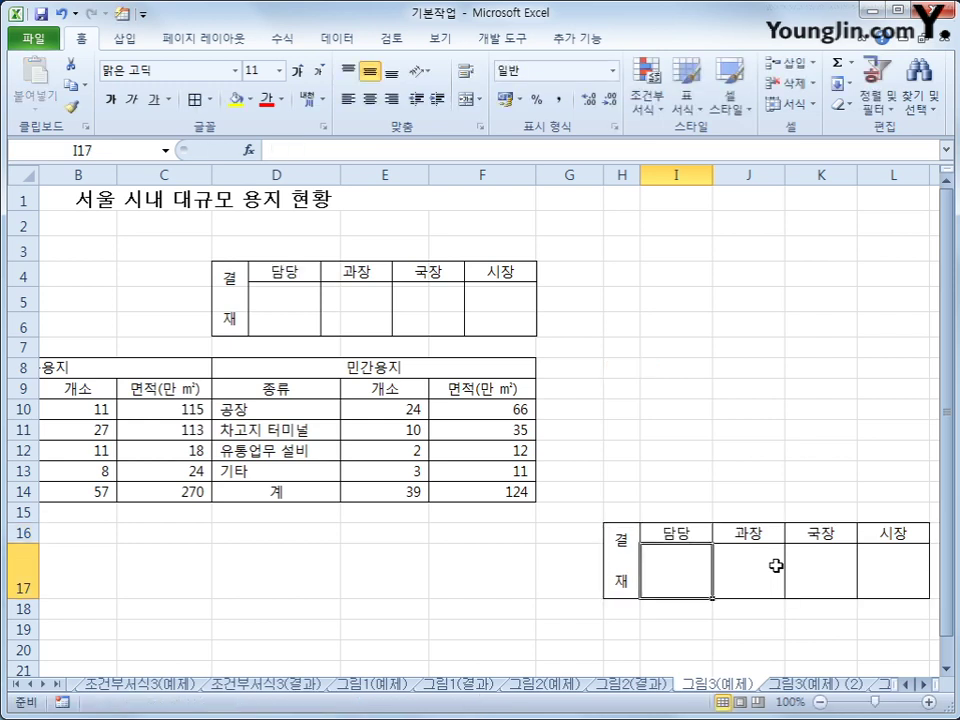
- Compare the linked approval picture with its source table in H16:L17 and with the 그림3(결과) sheet
{"action": "left_click", "coordinate": [283, 312]}
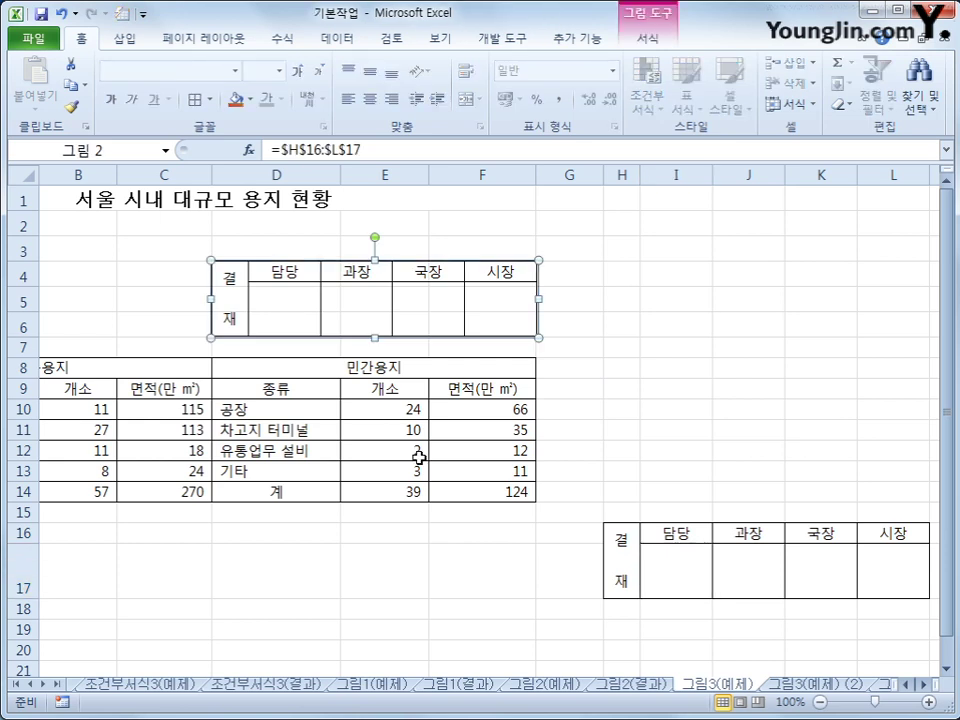
{"action": "left_click", "coordinate": [668, 523]}
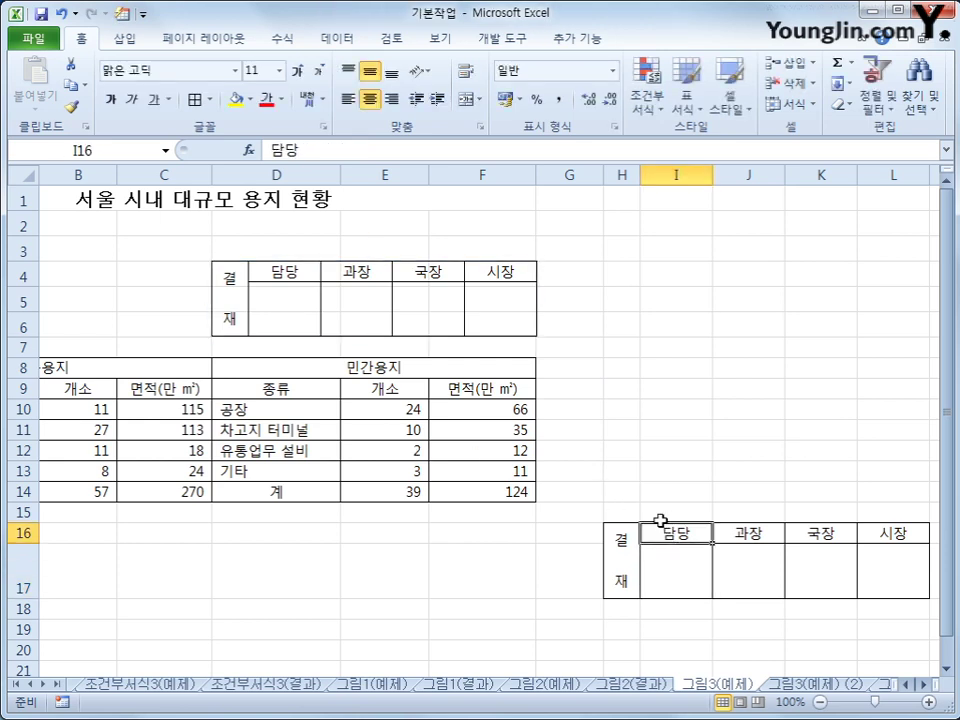
{"action": "left_click", "coordinate": [317, 315]}
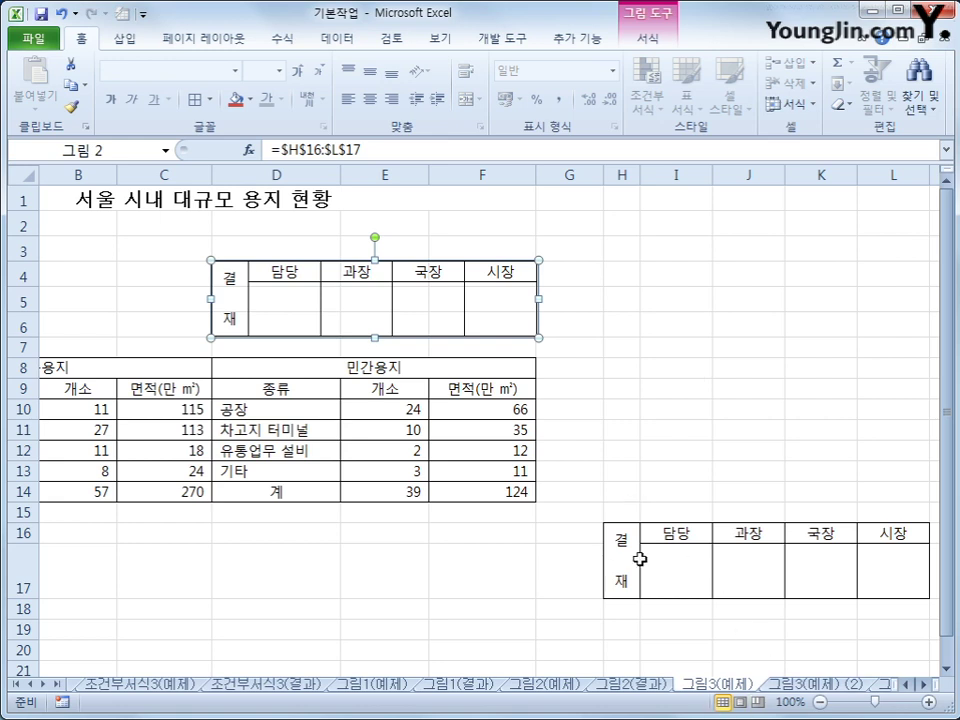
{"action": "left_click_drag", "start_coordinate": [638, 557], "coordinate": [893, 563]}
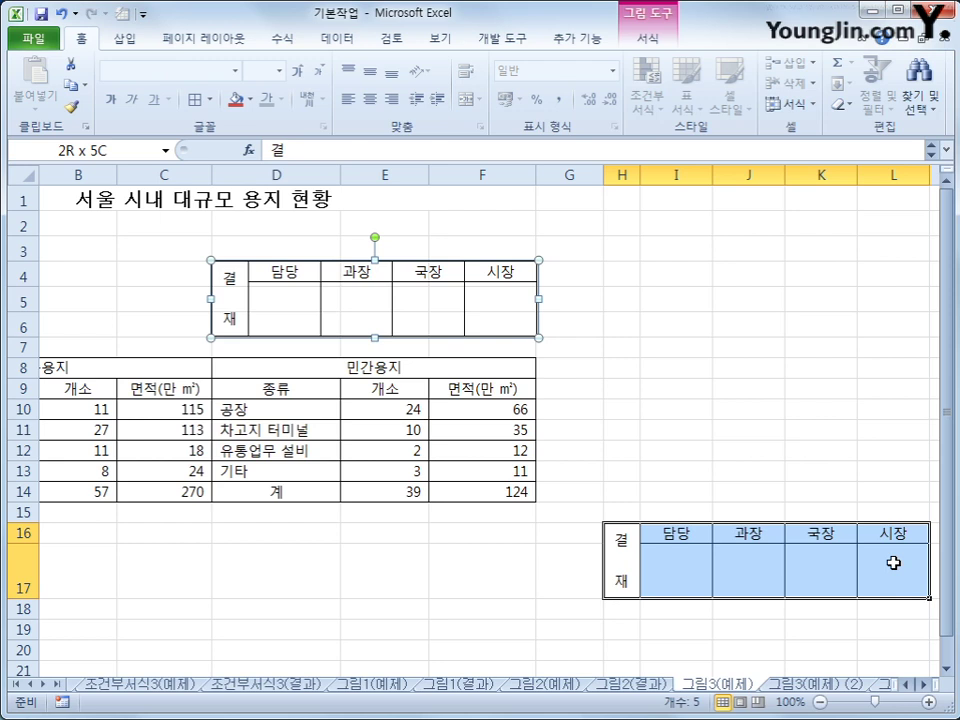
{"action": "left_click", "coordinate": [907, 685]}
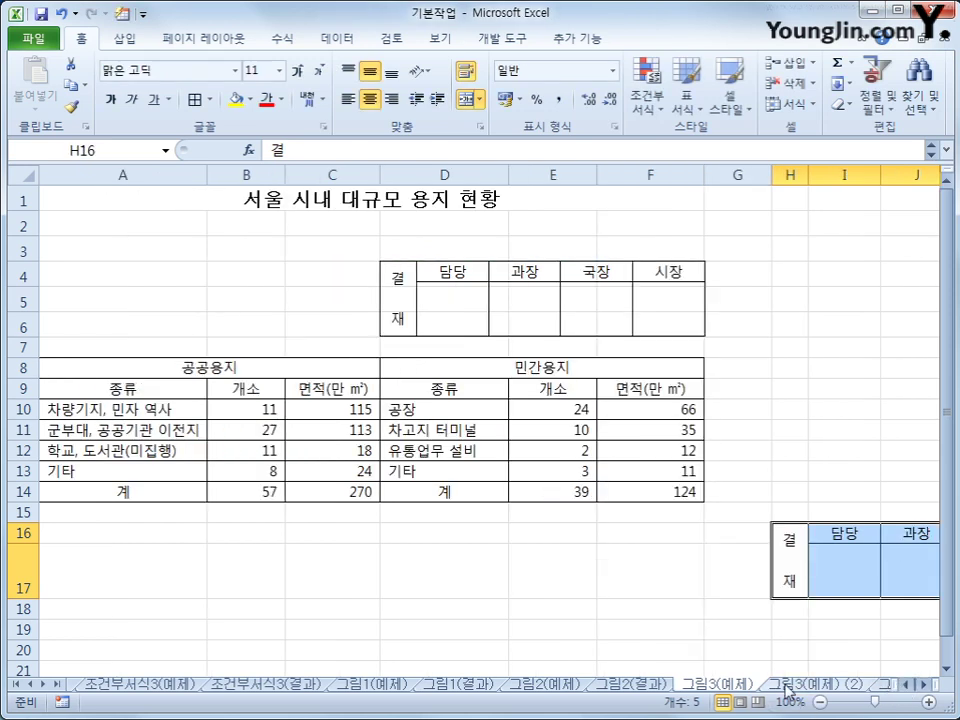
{"action": "left_click", "coordinate": [887, 685]}
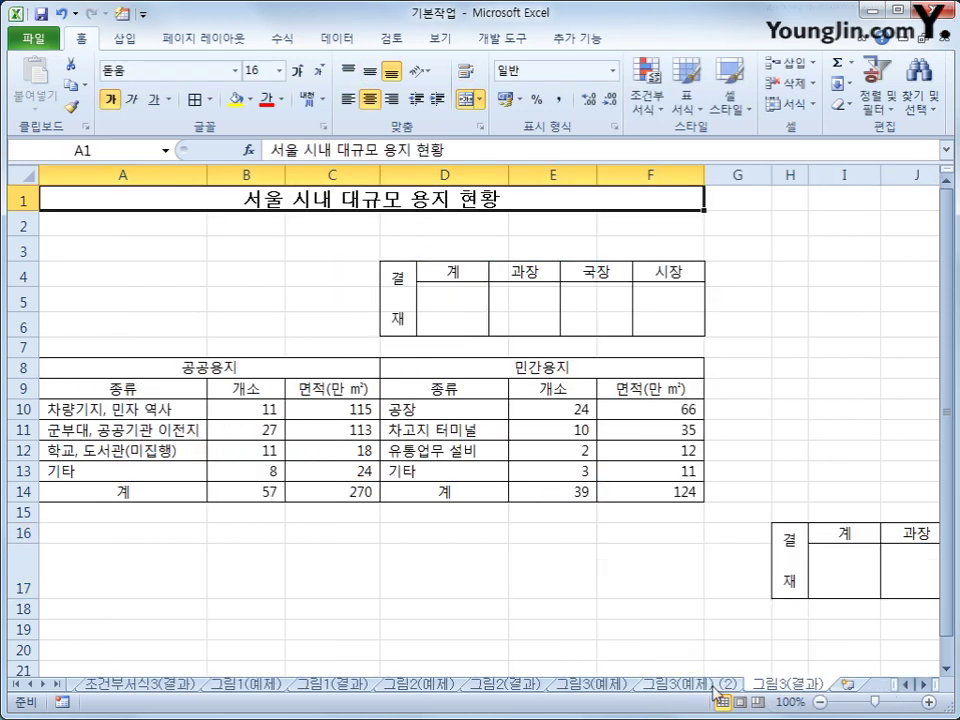
{"action": "left_click", "coordinate": [597, 684]}
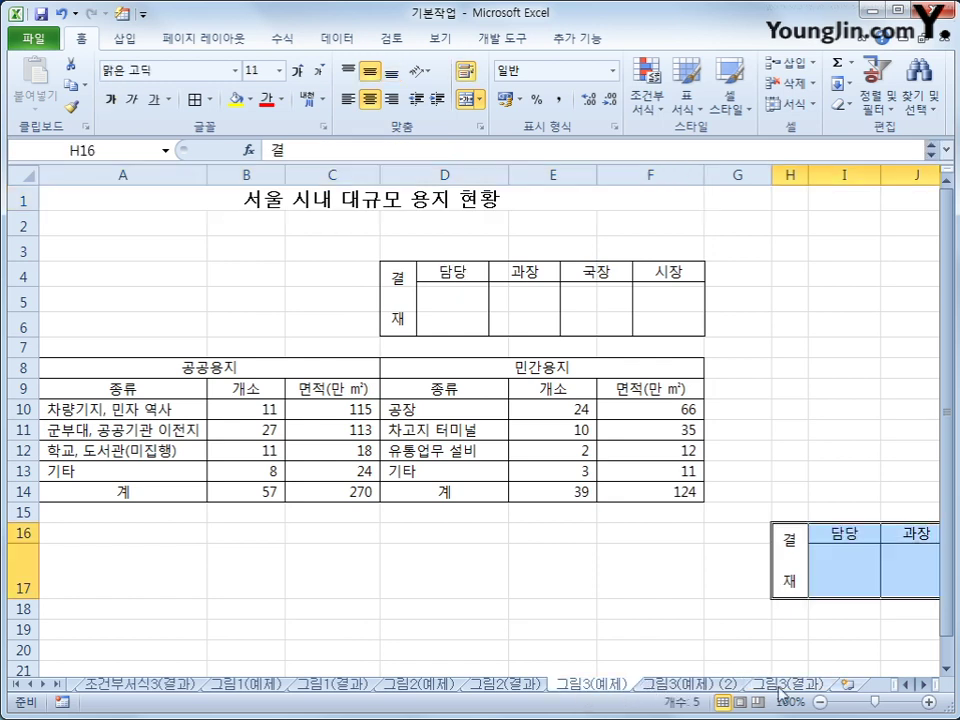
{"action": "left_click", "coordinate": [782, 686]}
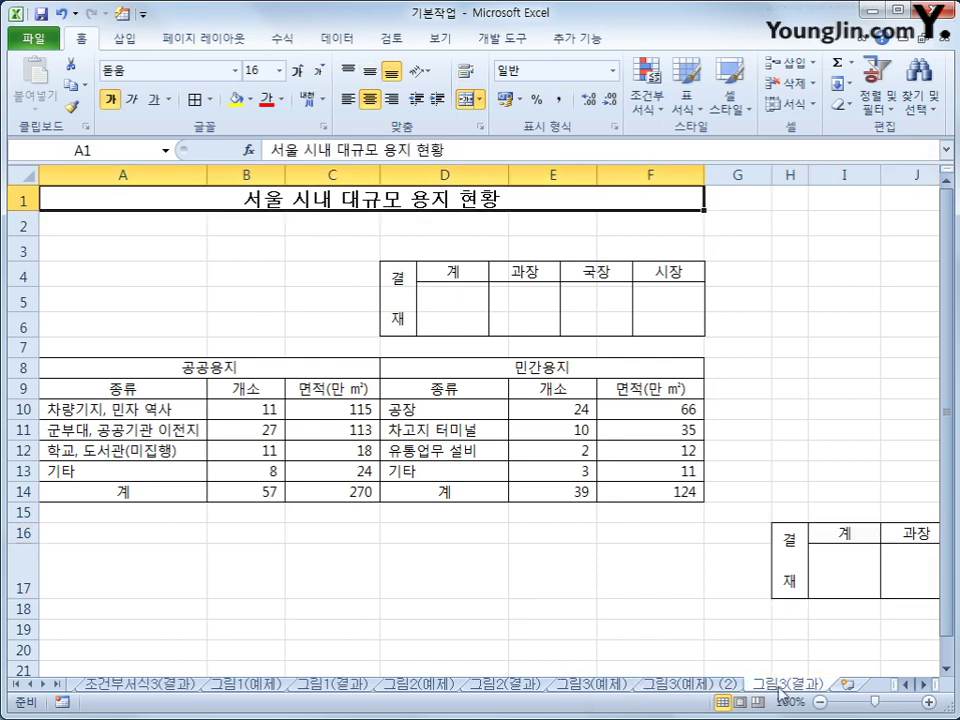